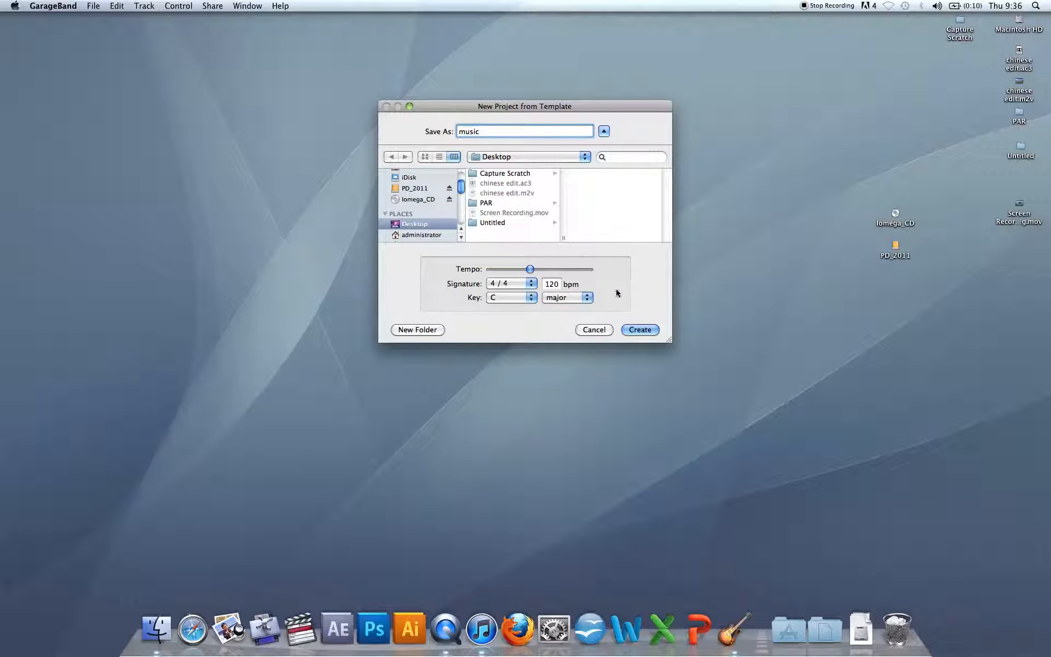
Create the new project named music and reposition its window on the desktop.
{"action": "left_click", "coordinate": [639, 331]}
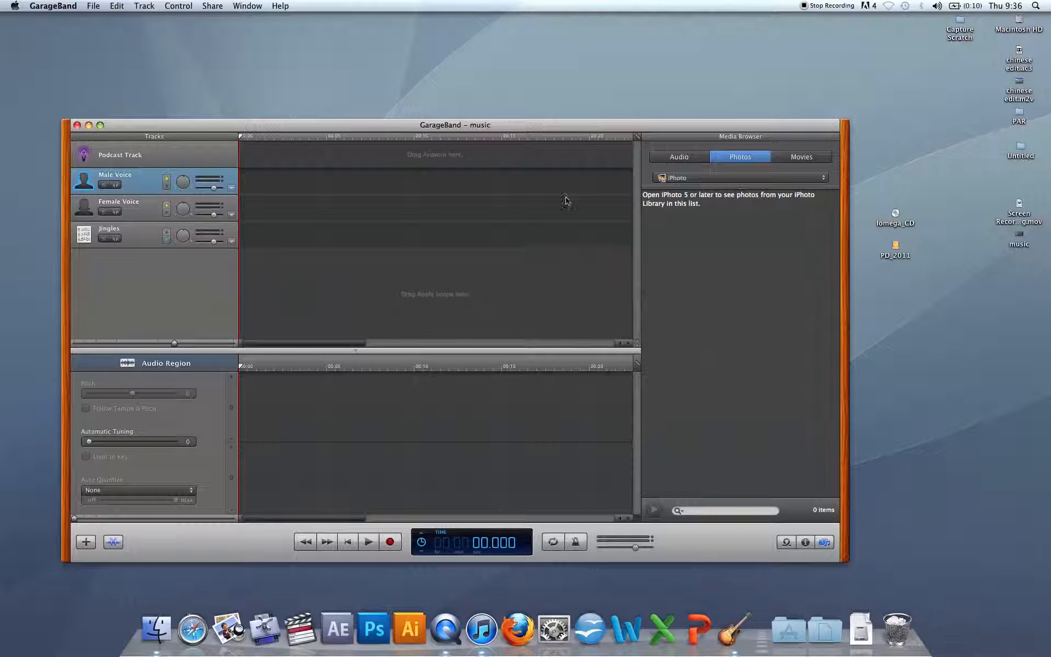
{"action": "left_click_drag", "start_coordinate": [532, 125], "coordinate": [499, 12]}
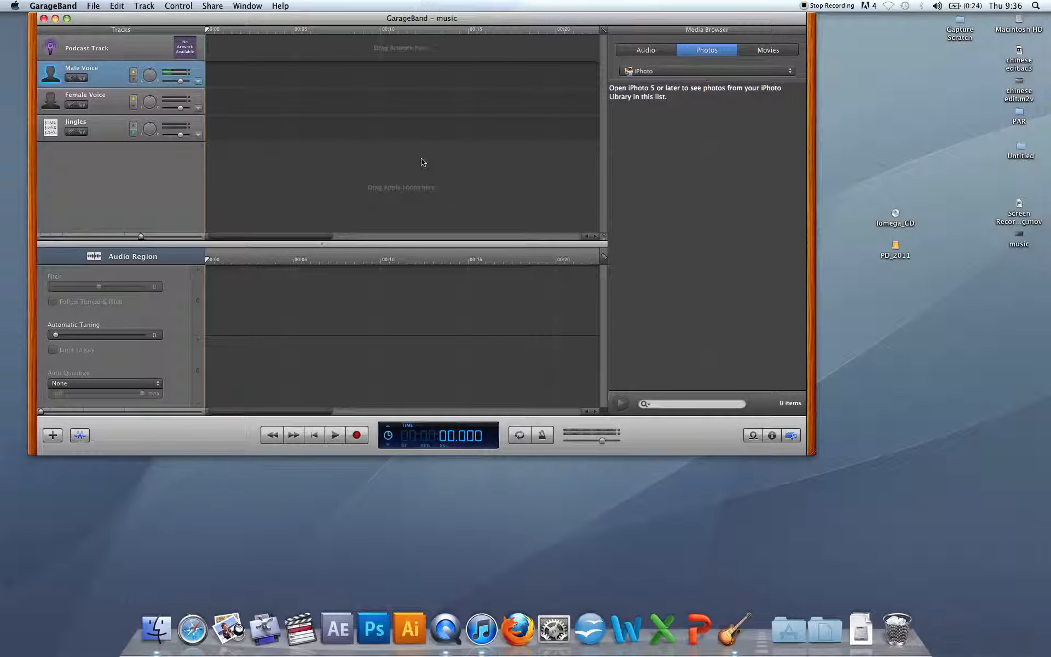
{"action": "left_click_drag", "start_coordinate": [406, 20], "coordinate": [396, 19]}
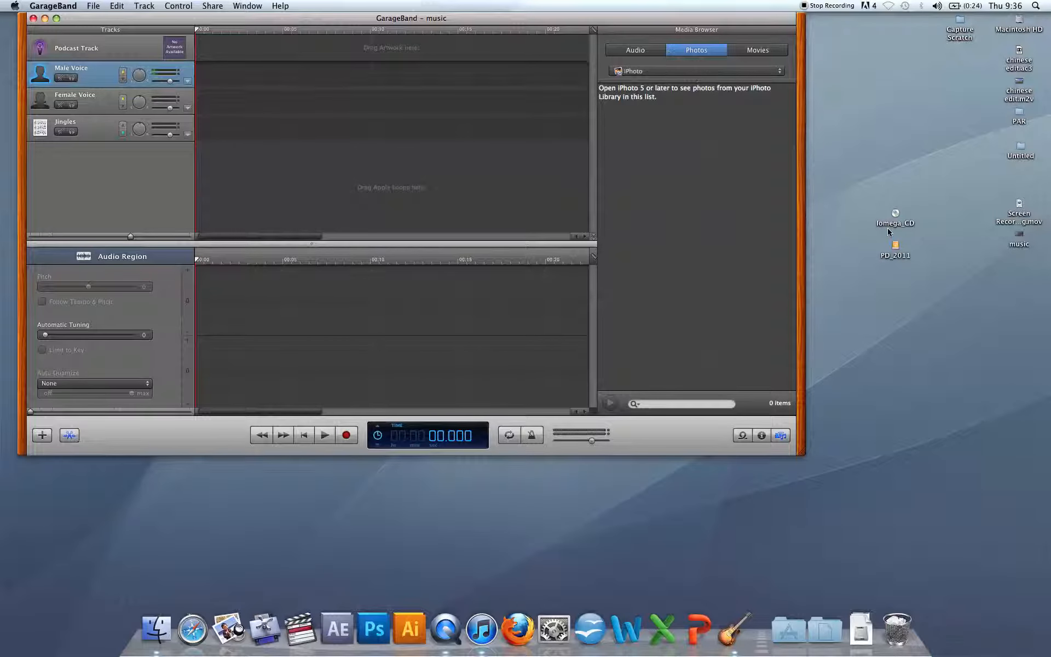
Browse the PD_2011 drive to 2012 > New Media Prod Distr > podcasting and add SS_50102 Feature Presentation – First dawn.aiff to the Male Voice track.
{"action": "double_click", "coordinate": [896, 246]}
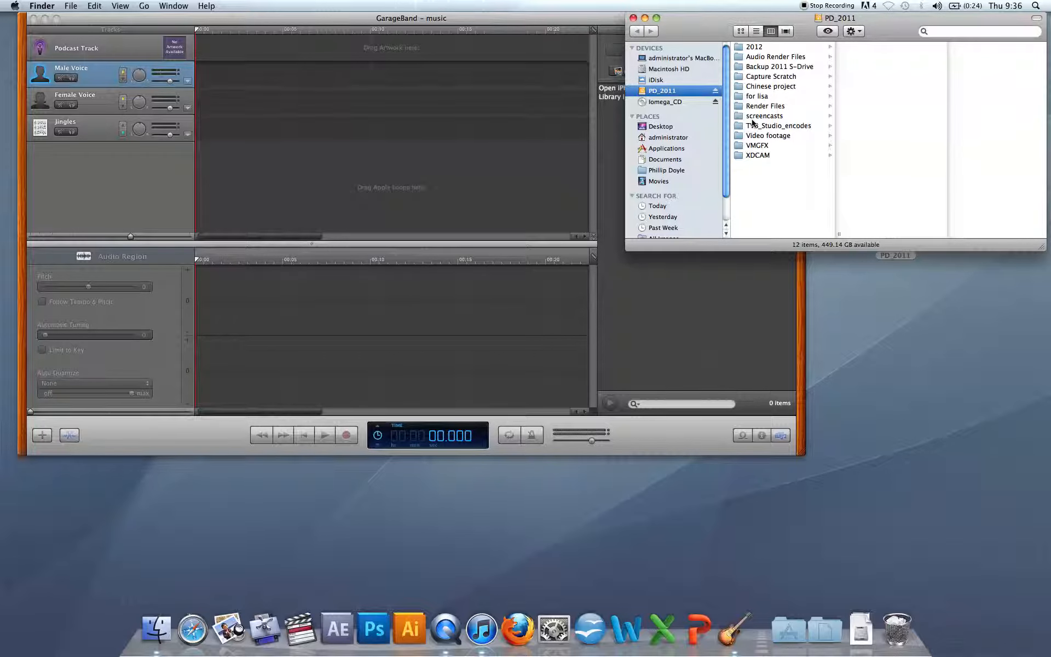
{"action": "left_click", "coordinate": [755, 47]}
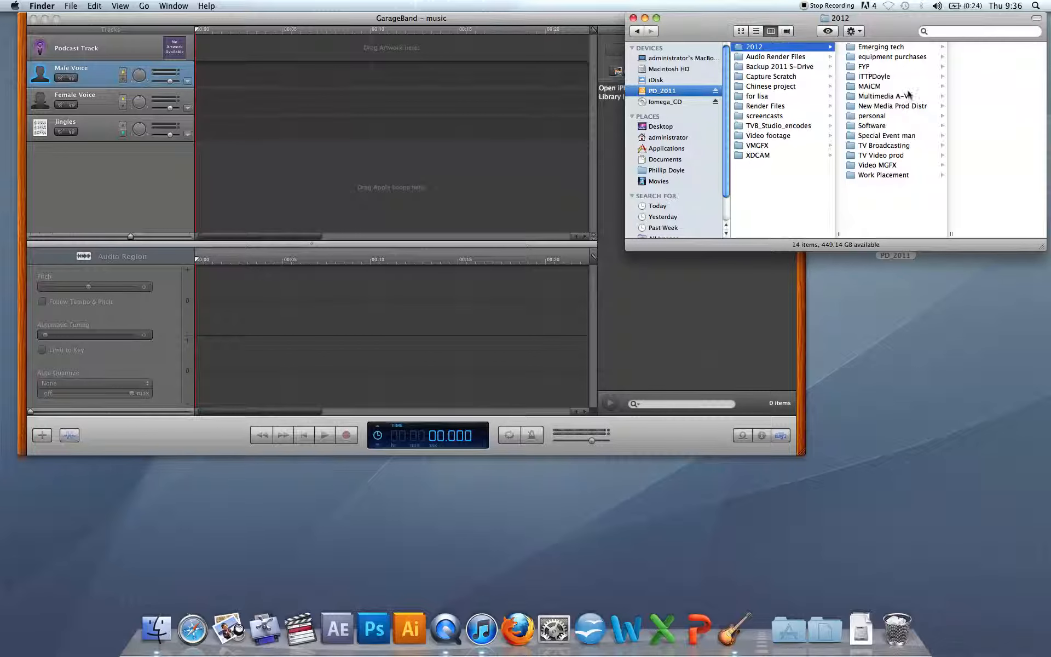
{"action": "left_click", "coordinate": [887, 106]}
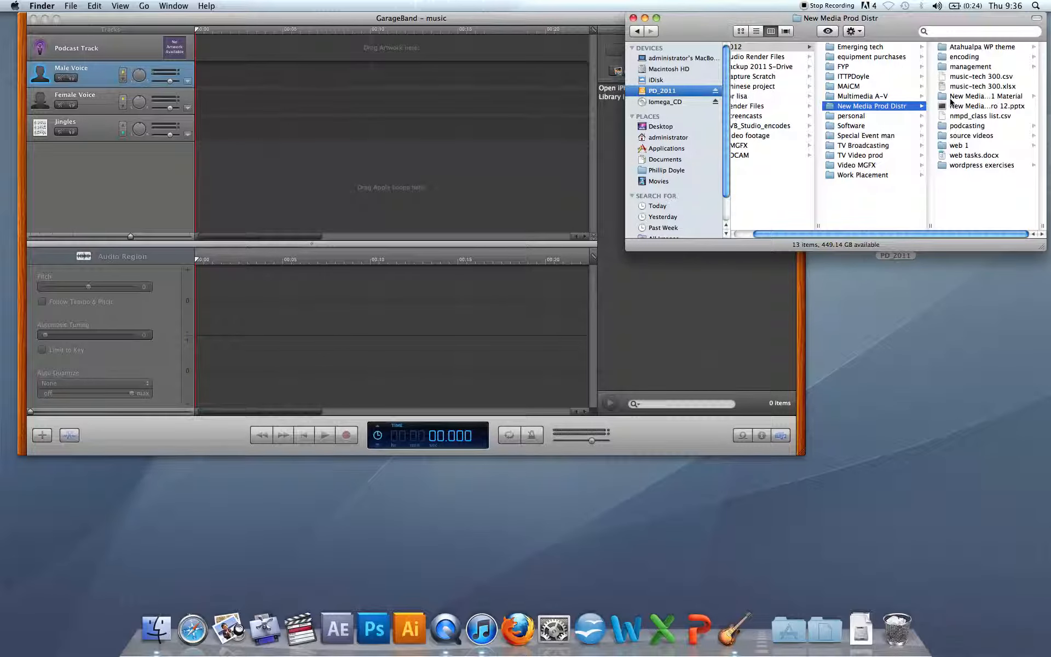
{"action": "left_click", "coordinate": [956, 127]}
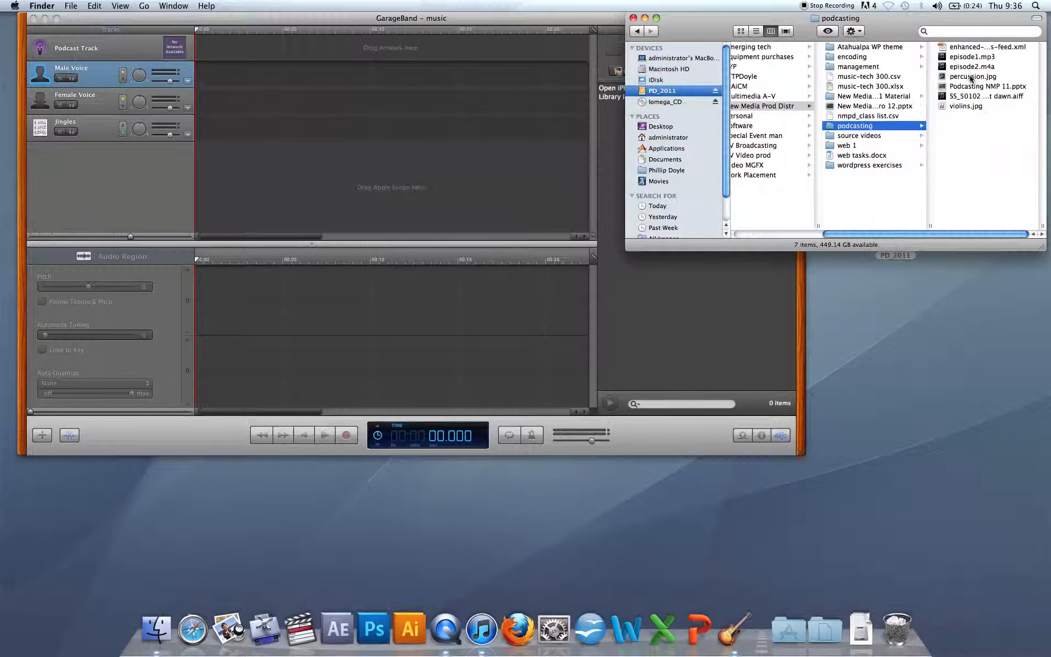
{"action": "left_click", "coordinate": [953, 96]}
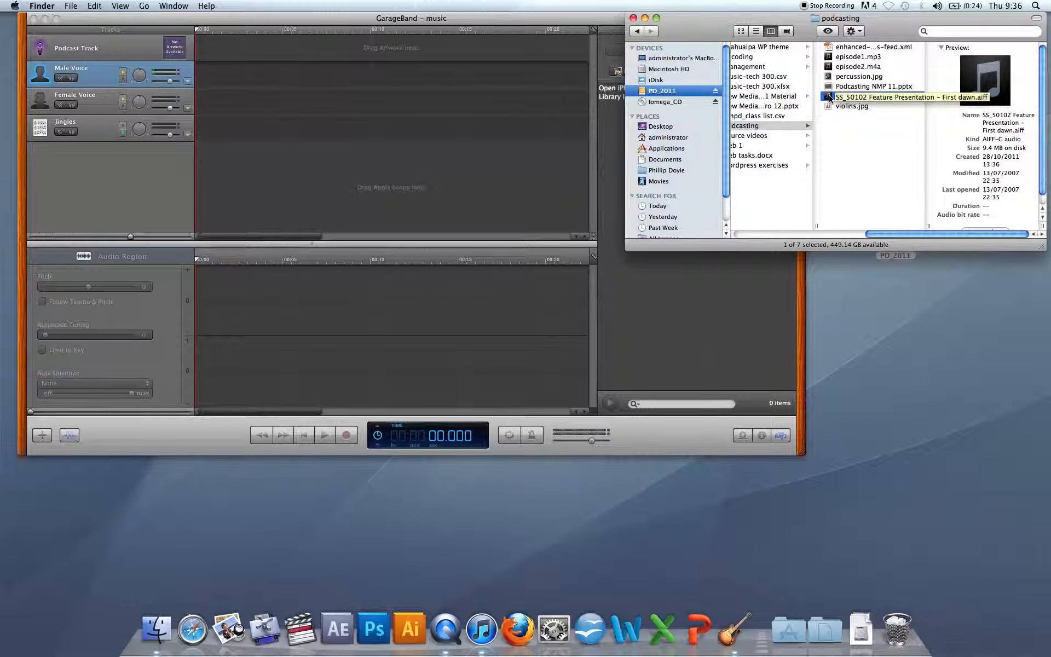
{"action": "left_click", "coordinate": [829, 78]}
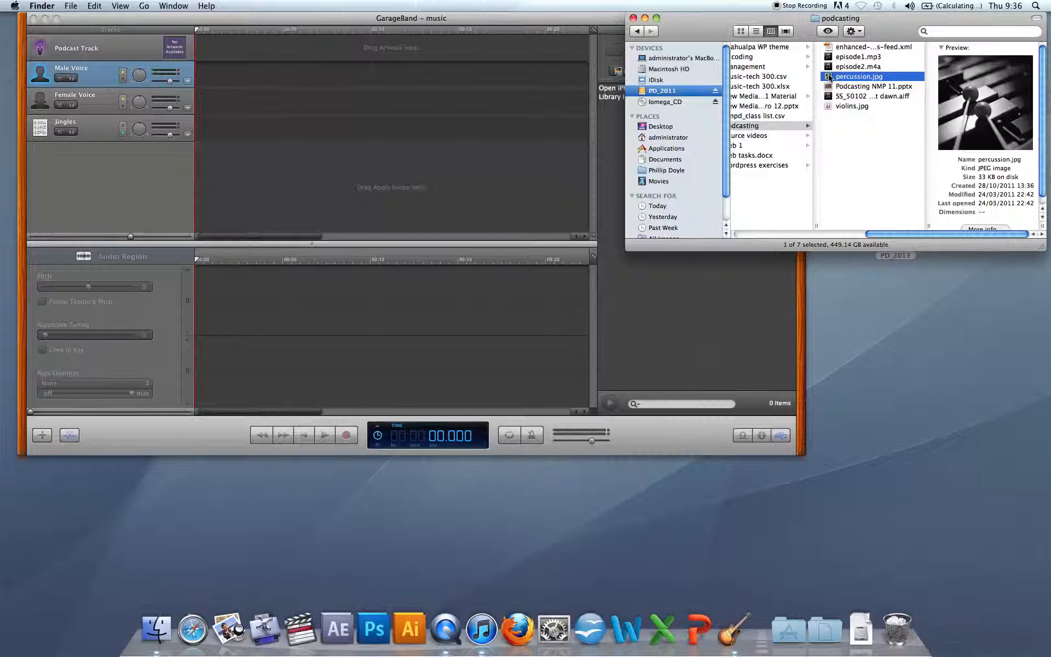
{"action": "left_click", "coordinate": [828, 107]}
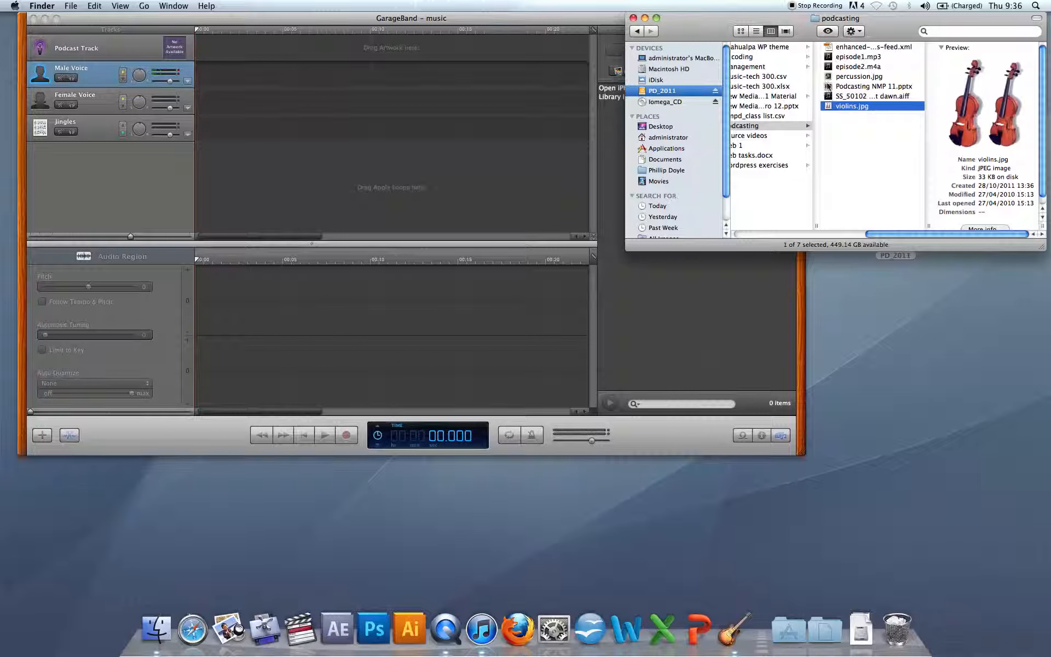
{"action": "left_click_drag", "start_coordinate": [831, 97], "coordinate": [94, 76]}
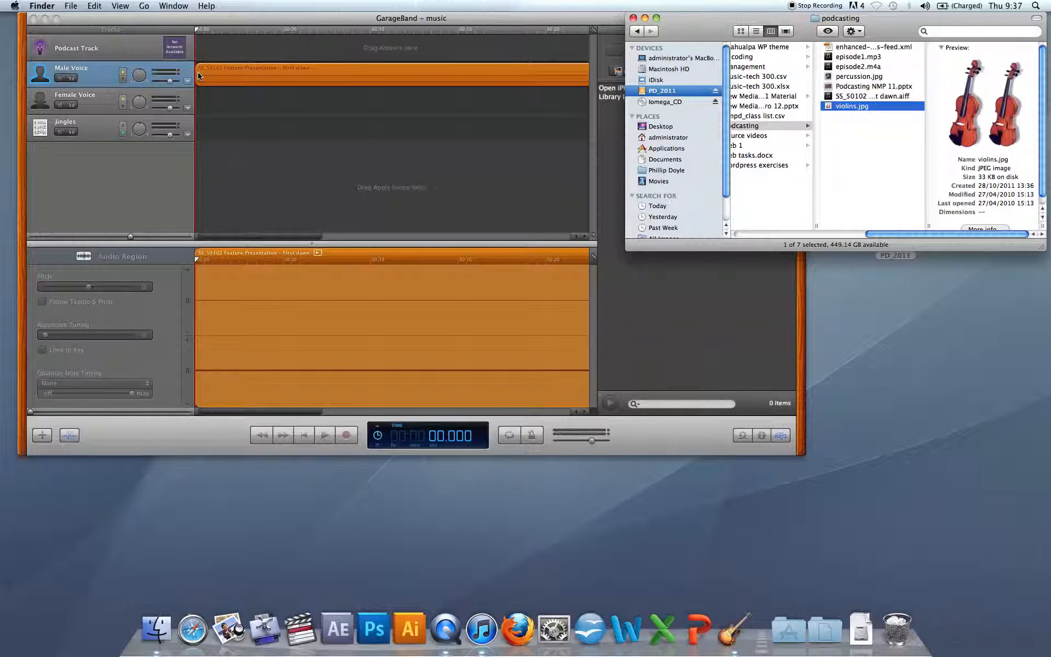
Preview the violins.jpg image and close the preview.
{"action": "key", "text": "space"}
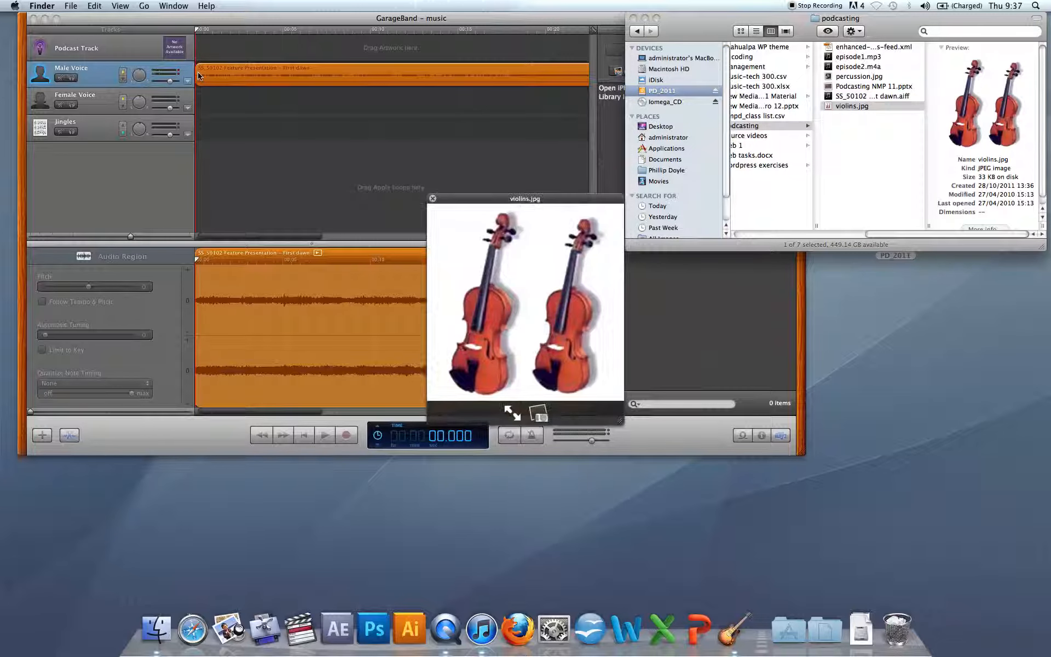
{"action": "left_click", "coordinate": [432, 198]}
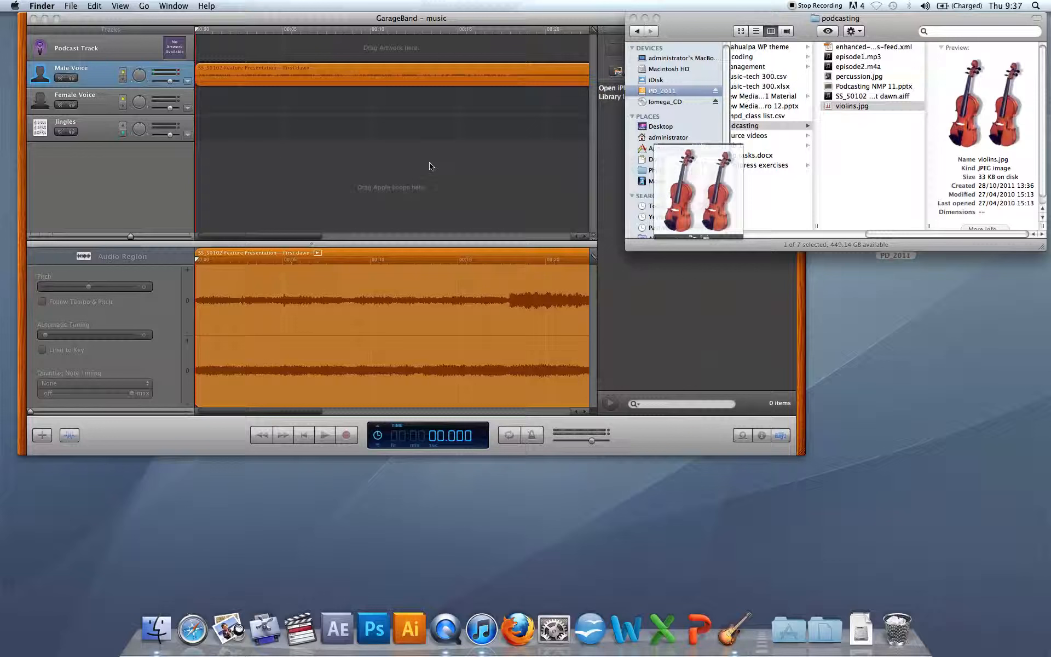
Play the imported audio, lower the system volume, and return the playhead to the start.
{"action": "left_click", "coordinate": [399, 23]}
{"action": "key", "text": "space"}
{"action": "key", "text": "space"}
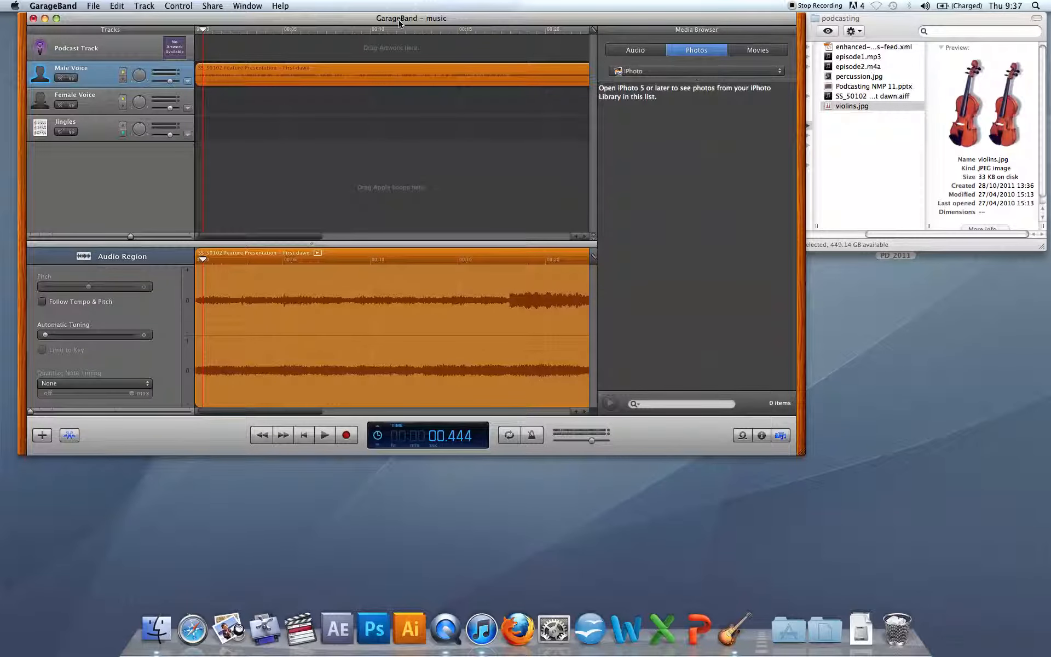
{"action": "key", "text": "XF86AudioLowerVolume"}
{"action": "key", "text": "XF86AudioLowerVolume"}
{"action": "key", "text": "XF86AudioLowerVolume"}
{"action": "key", "text": "XF86AudioLowerVolume"}
{"action": "key", "text": "XF86AudioLowerVolume"}
{"action": "left_click", "coordinate": [194, 31]}
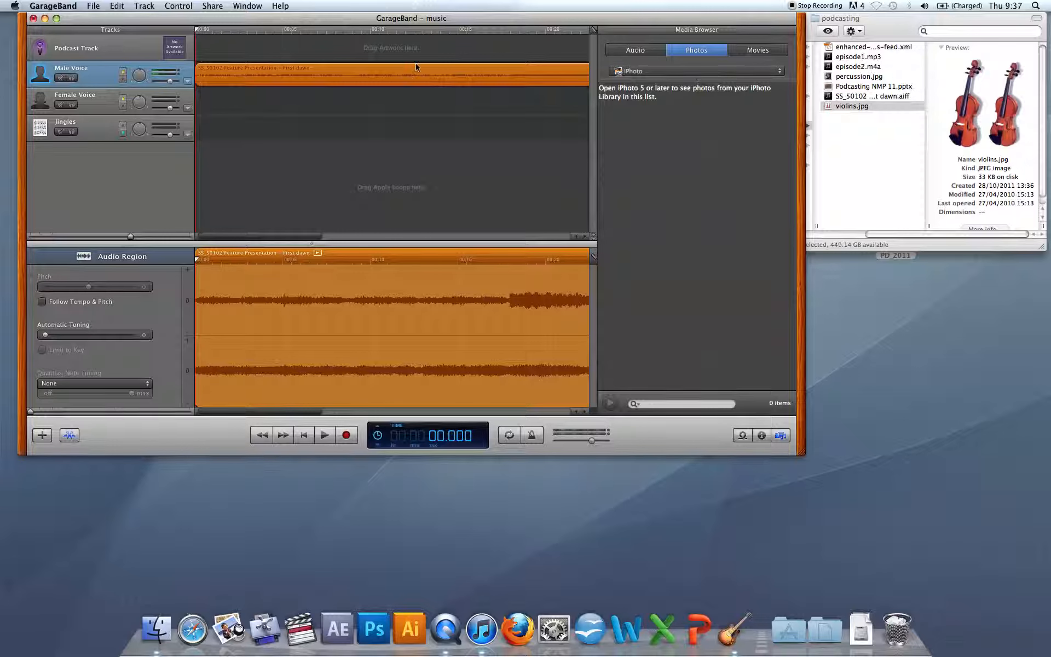
Add violins.jpg as artwork at the start of the Podcast Track.
{"action": "scroll", "coordinate": [417, 68], "scroll_direction": "right", "scroll_amount": 5}
{"action": "left_click", "coordinate": [470, 33]}
{"action": "key", "text": "space"}
{"action": "key", "text": "space"}
{"action": "key", "text": "Return"}
{"action": "left_click_drag", "start_coordinate": [832, 107], "coordinate": [125, 50]}
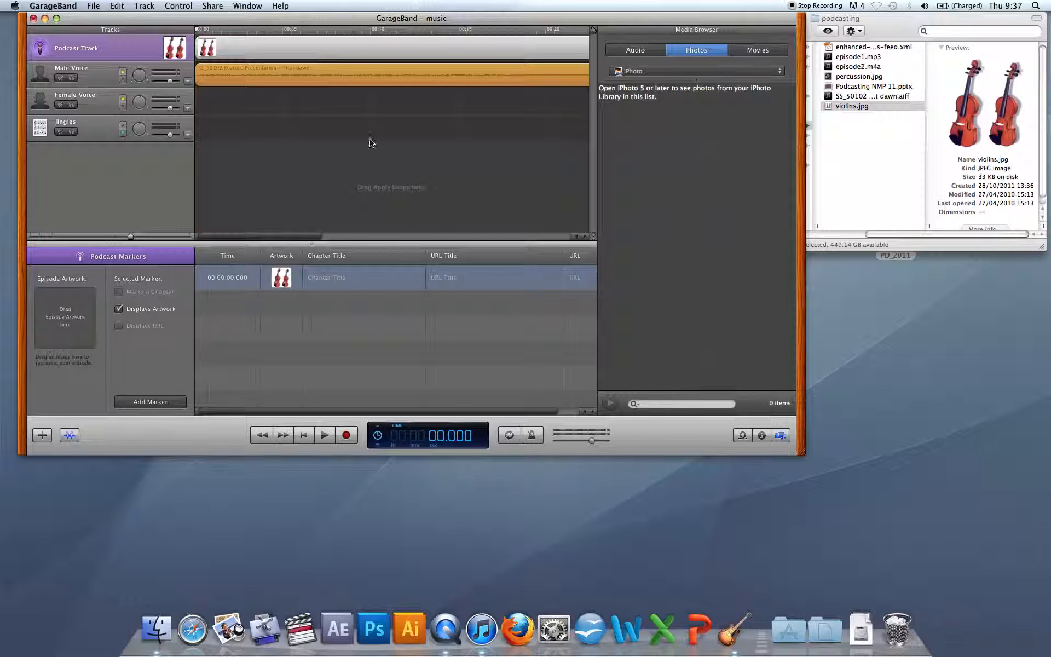
Add percussion.jpg as artwork on the Podcast Track at about 25.5 seconds.
{"action": "left_click_drag", "start_coordinate": [314, 237], "coordinate": [419, 227]}
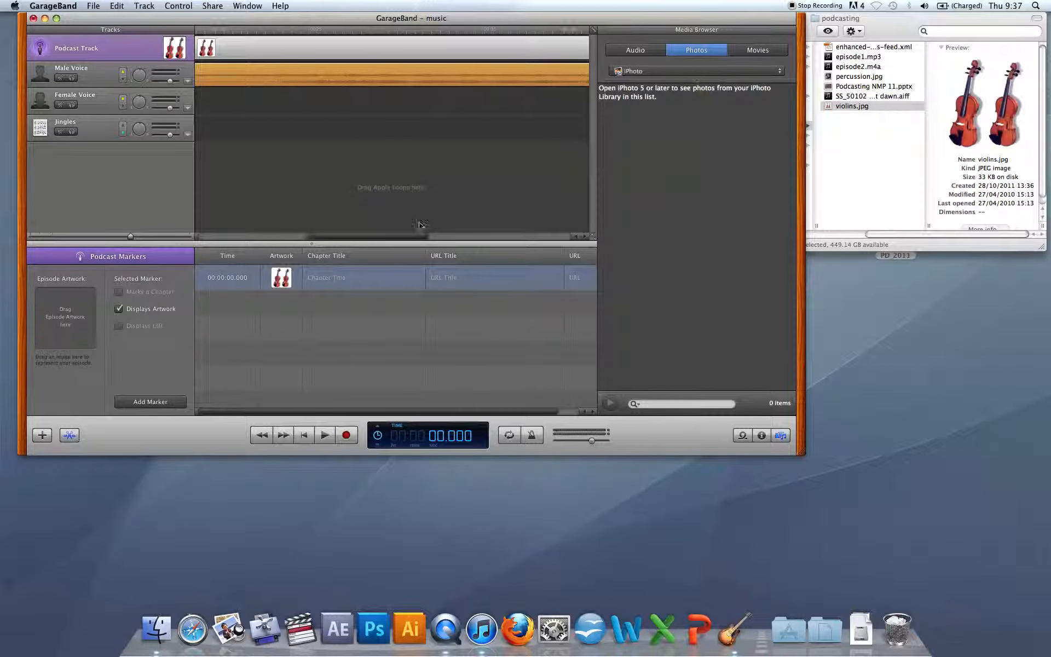
{"action": "left_click", "coordinate": [319, 32]}
{"action": "key", "text": "space"}
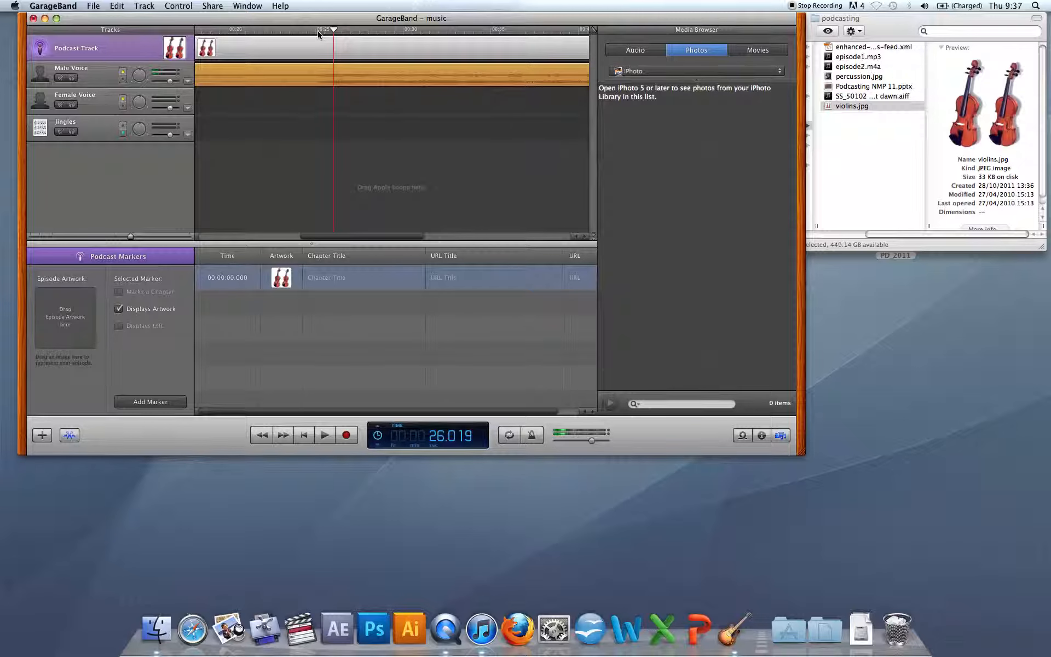
{"action": "key", "text": "space"}
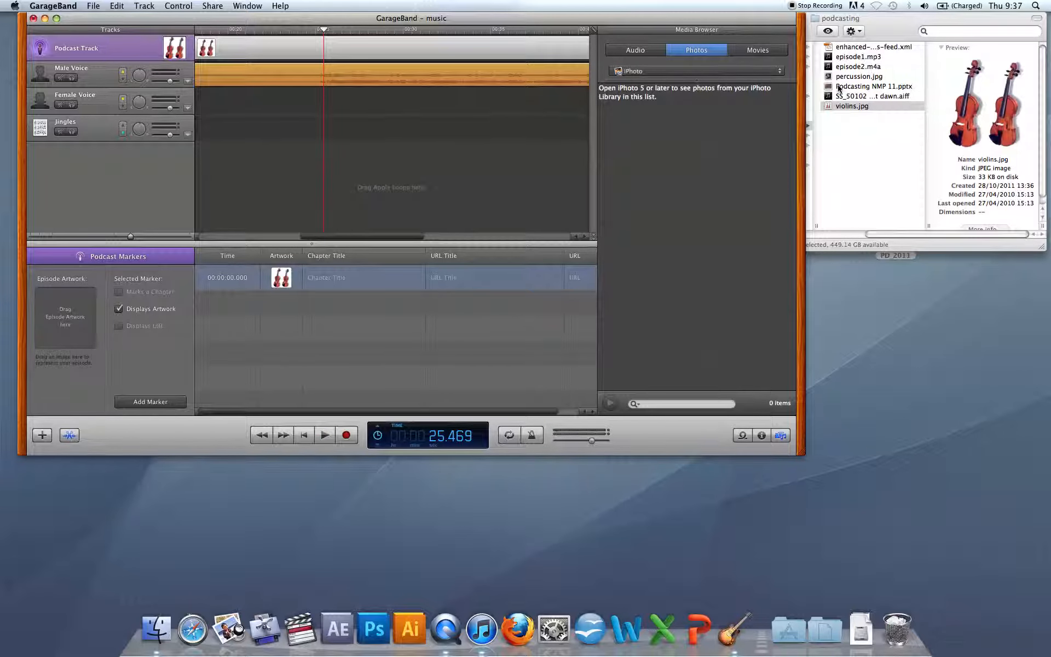
{"action": "left_click_drag", "start_coordinate": [828, 77], "coordinate": [326, 50]}
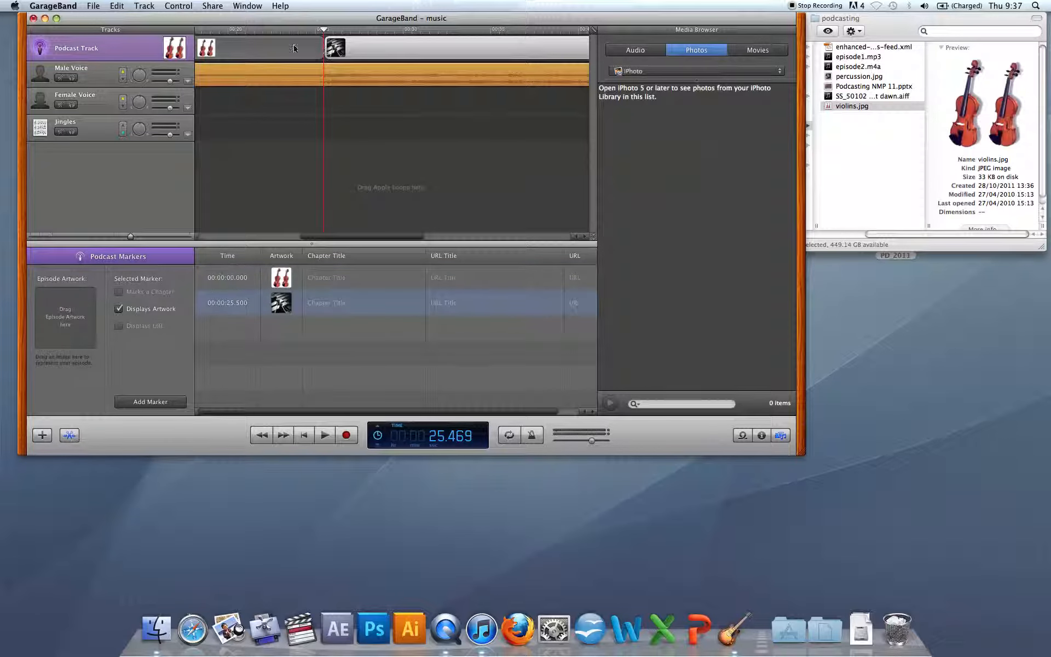
Give the first marker the chapter title Violin, the URL title Violin Lessons, and a violin-lessons web URL.
{"action": "scroll", "coordinate": [293, 50], "scroll_direction": "left", "scroll_amount": 10}
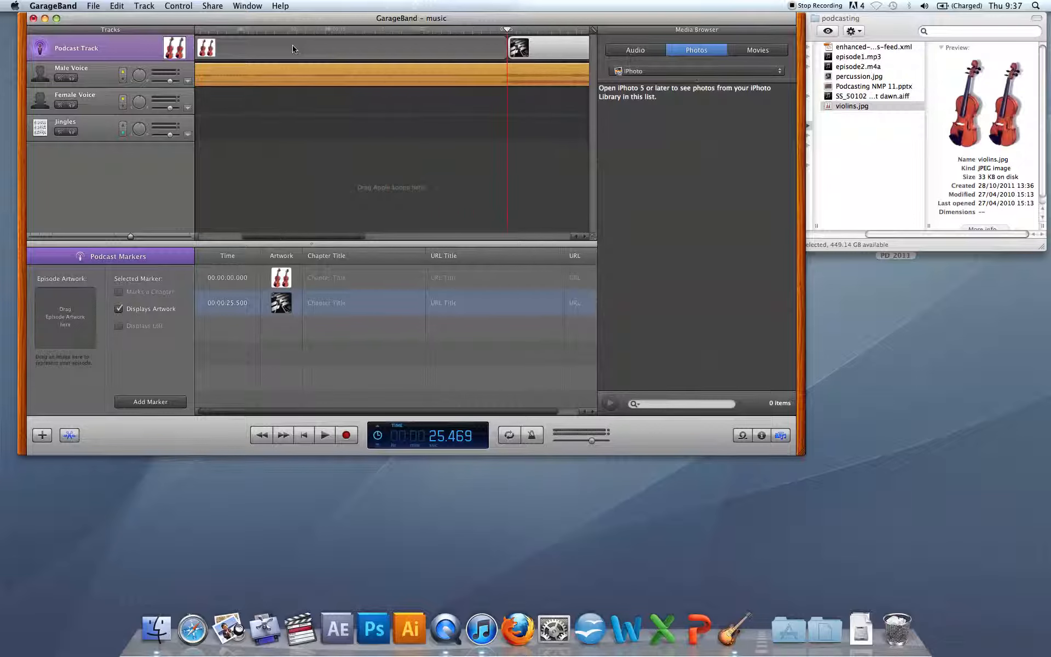
{"action": "scroll", "coordinate": [293, 49], "scroll_direction": "left", "scroll_amount": 5}
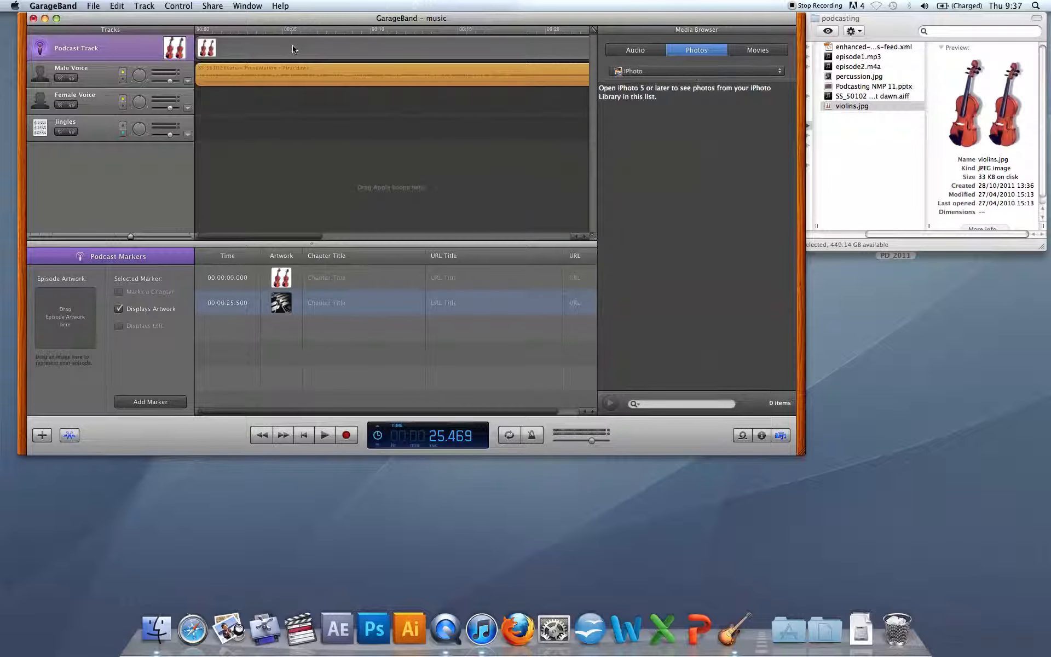
{"action": "left_click", "coordinate": [293, 50]}
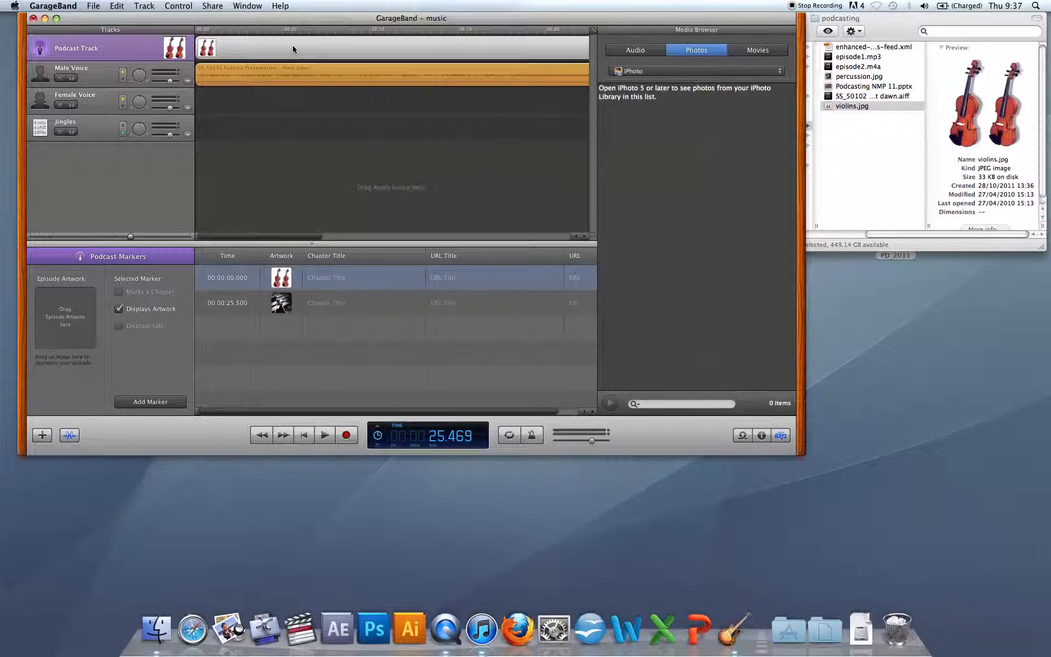
{"action": "left_click", "coordinate": [339, 279]}
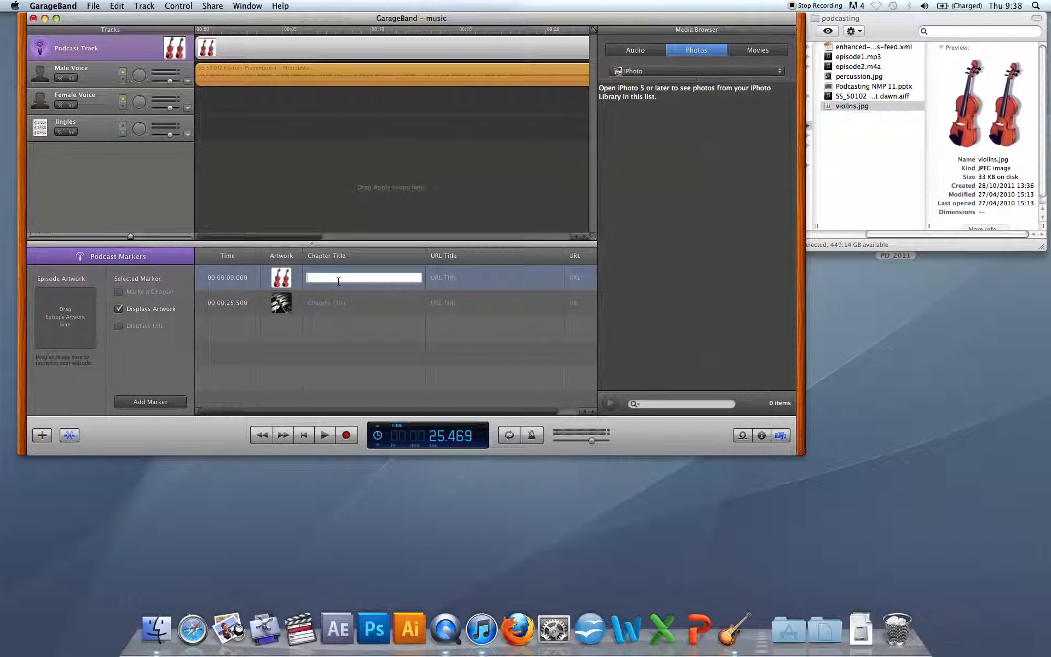
{"action": "type", "text": "Violin"}
{"action": "left_click", "coordinate": [459, 278]}
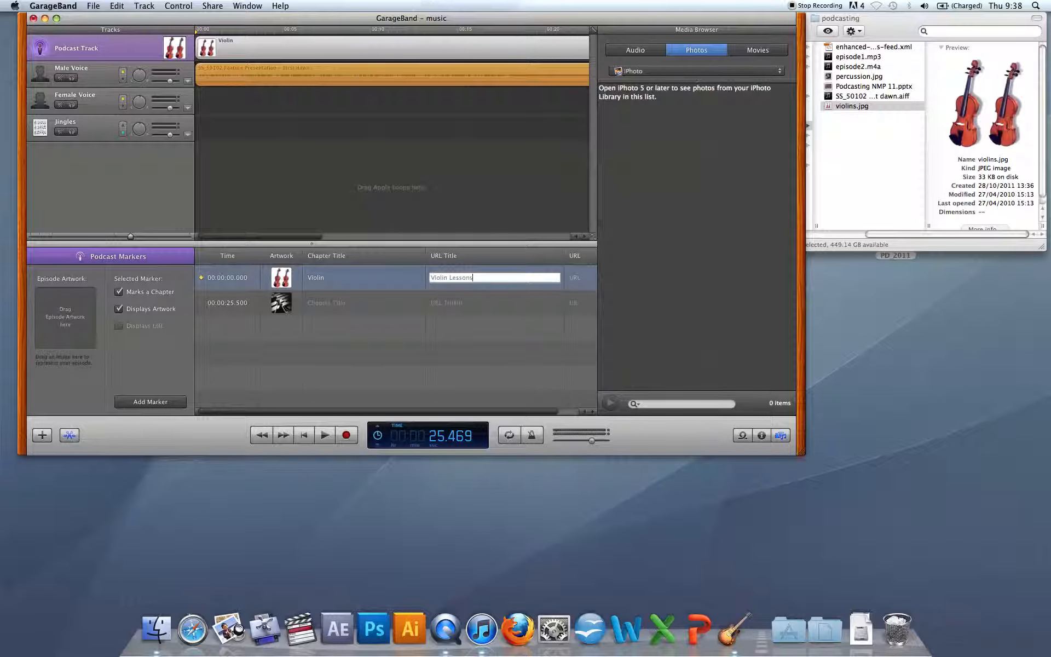
{"action": "scroll", "coordinate": [490, 281], "scroll_direction": "right", "scroll_amount": 4}
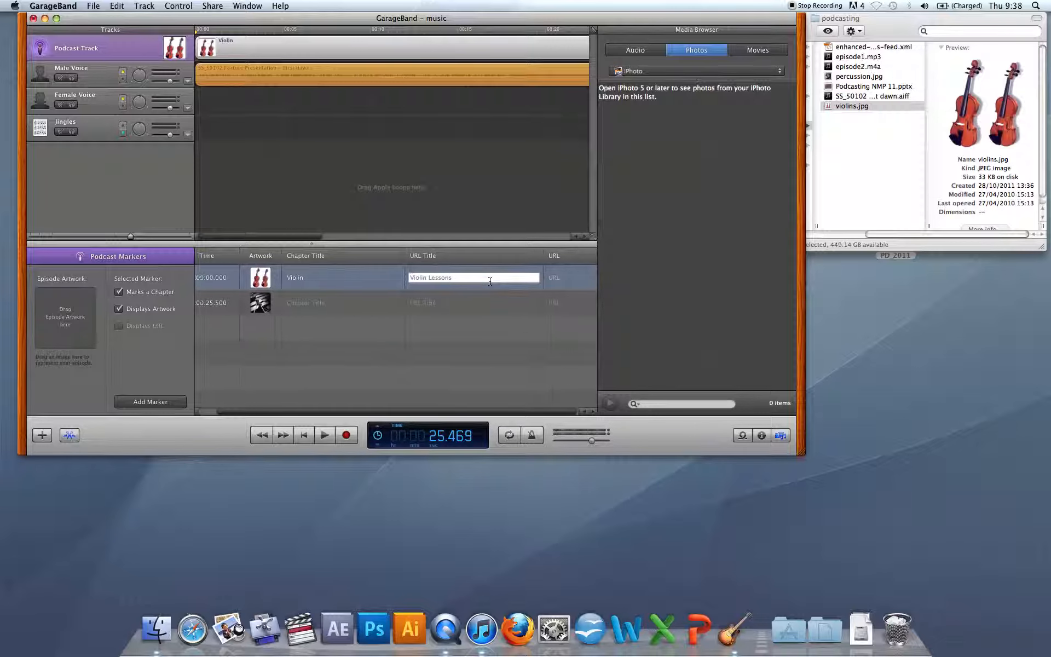
{"action": "left_click", "coordinate": [559, 278]}
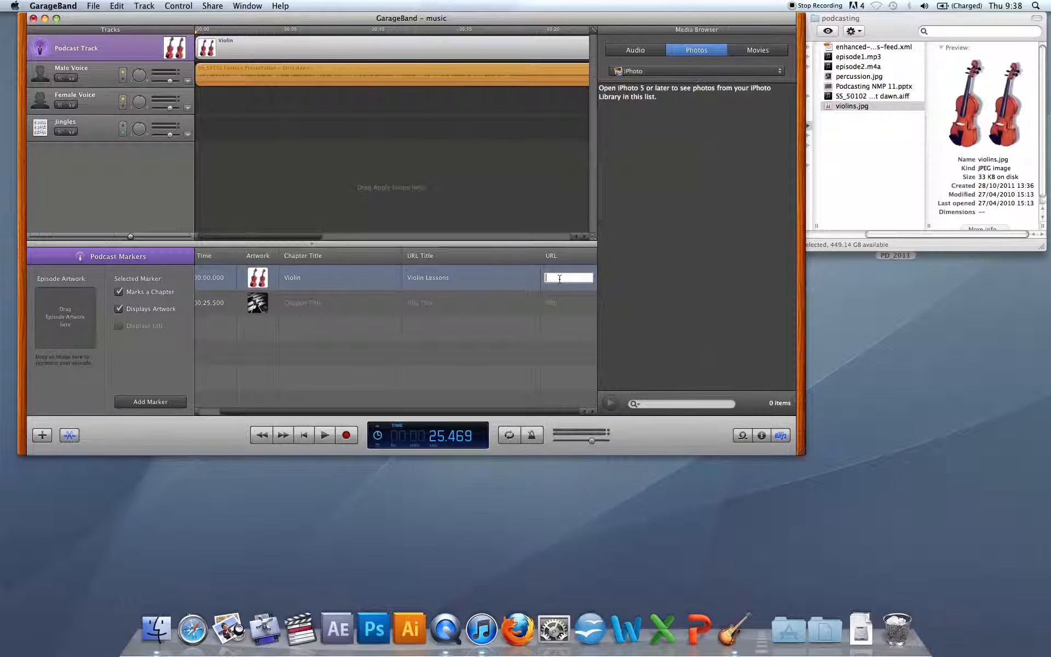
{"action": "type", "text": "http"}
{"action": "type", "text": "://viol"}
{"action": "type", "text": "inlesa"}
{"action": "type", "text": "ons/view"}
{"action": "type", "text": ".com"}
Set violins.jpg as the episode artwork.
{"action": "left_click", "coordinate": [232, 286]}
{"action": "mouse_move", "coordinate": [64, 323]}
{"action": "left_click_drag", "start_coordinate": [831, 107], "coordinate": [64, 323]}
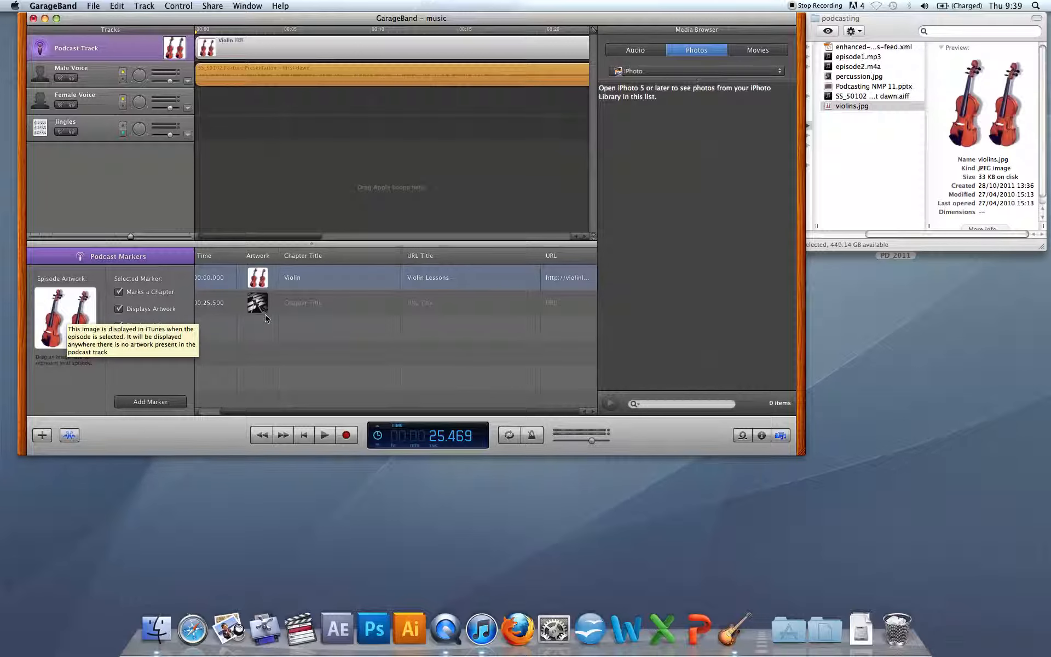
{"action": "scroll", "coordinate": [377, 107], "scroll_direction": "right", "scroll_amount": 5}
{"action": "scroll", "coordinate": [377, 108], "scroll_direction": "right", "scroll_amount": 5}
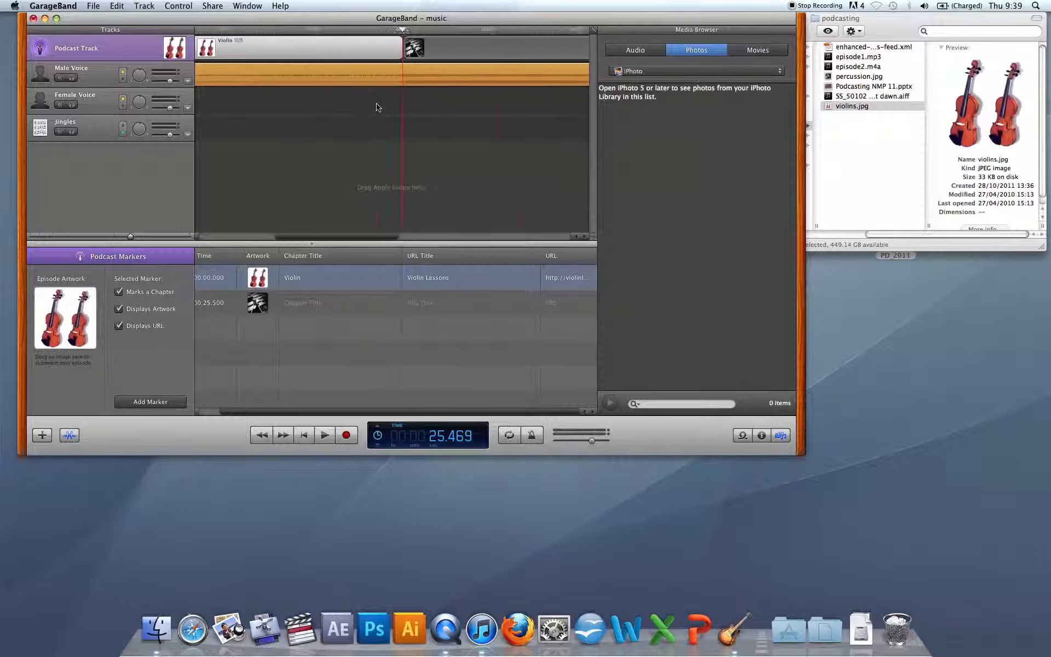
{"action": "left_click", "coordinate": [419, 56]}
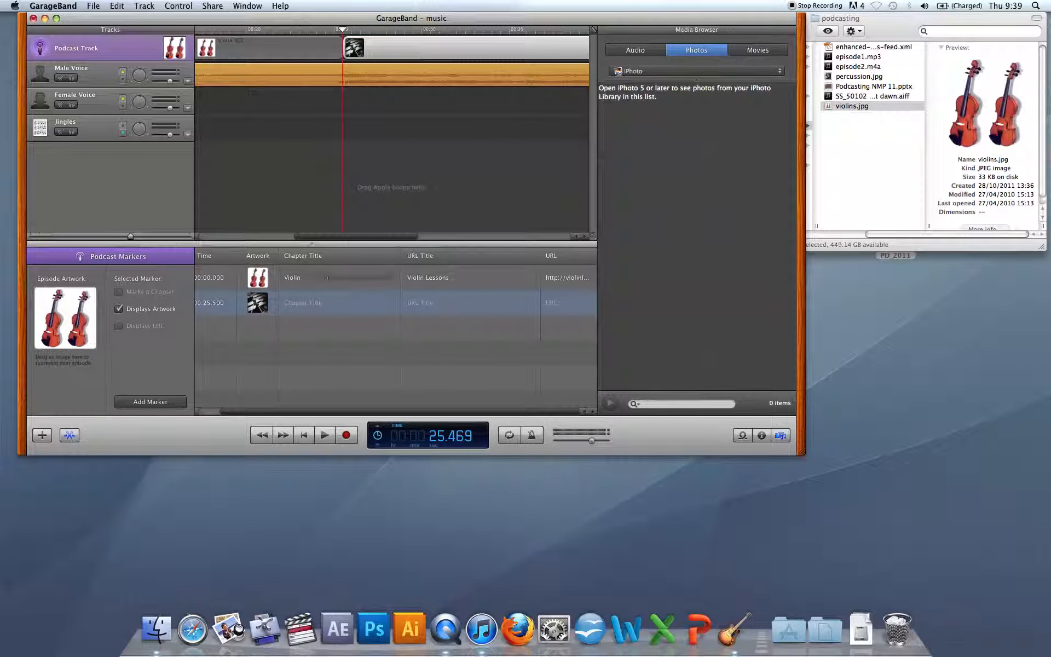
{"action": "left_click", "coordinate": [312, 306]}
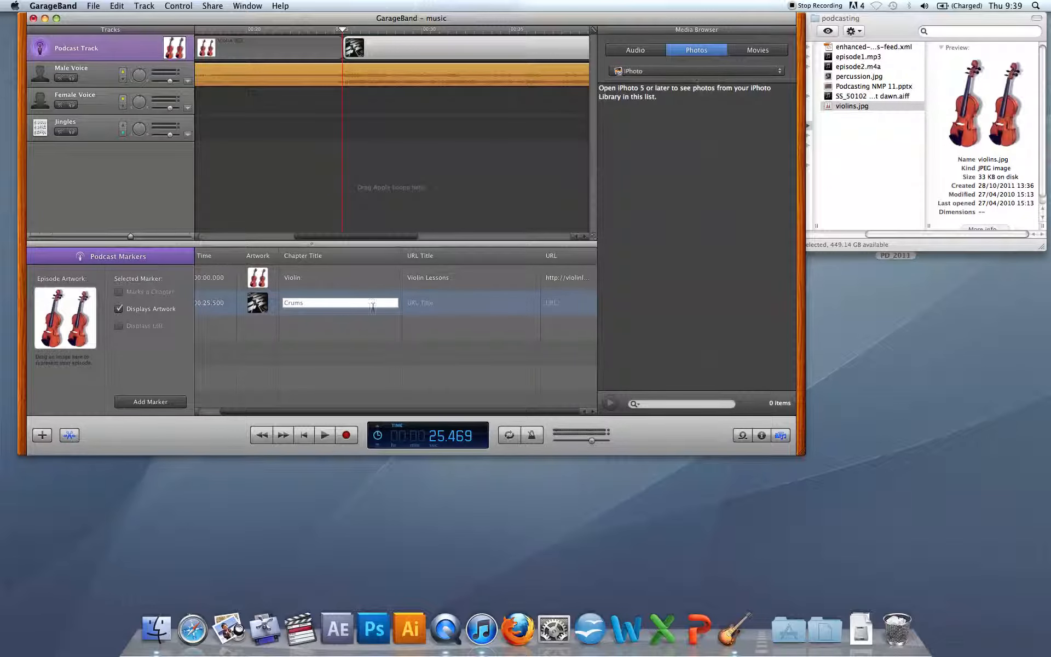
{"action": "double_click", "coordinate": [289, 305]}
{"action": "type", "text": "Drums"}
{"action": "left_click", "coordinate": [424, 302]}
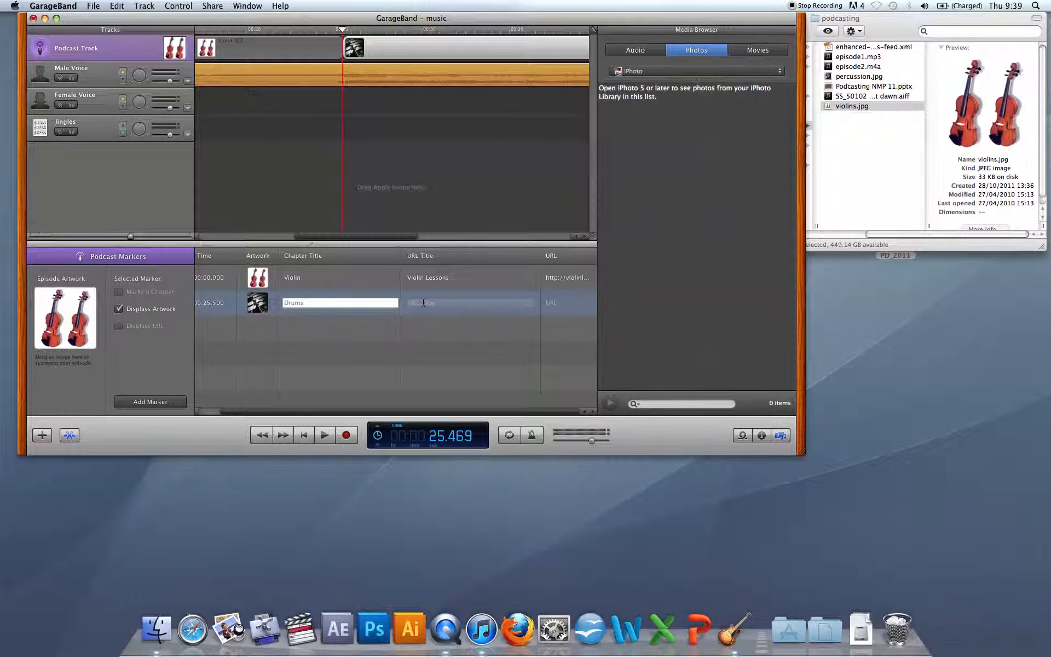
{"action": "type", "text": "Drums"}
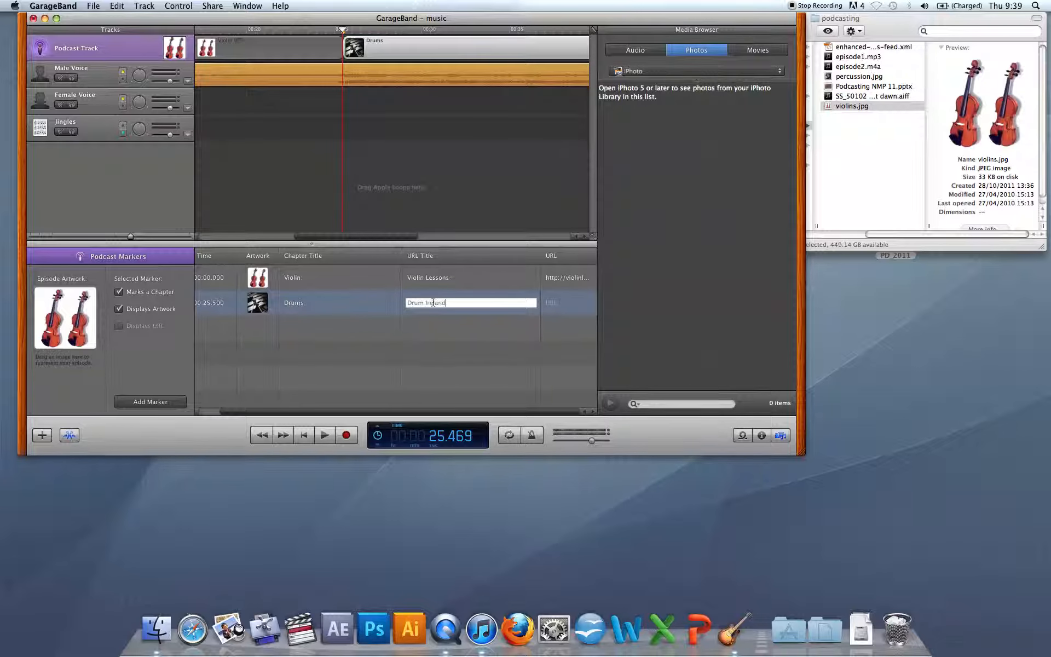
{"action": "left_click", "coordinate": [559, 304]}
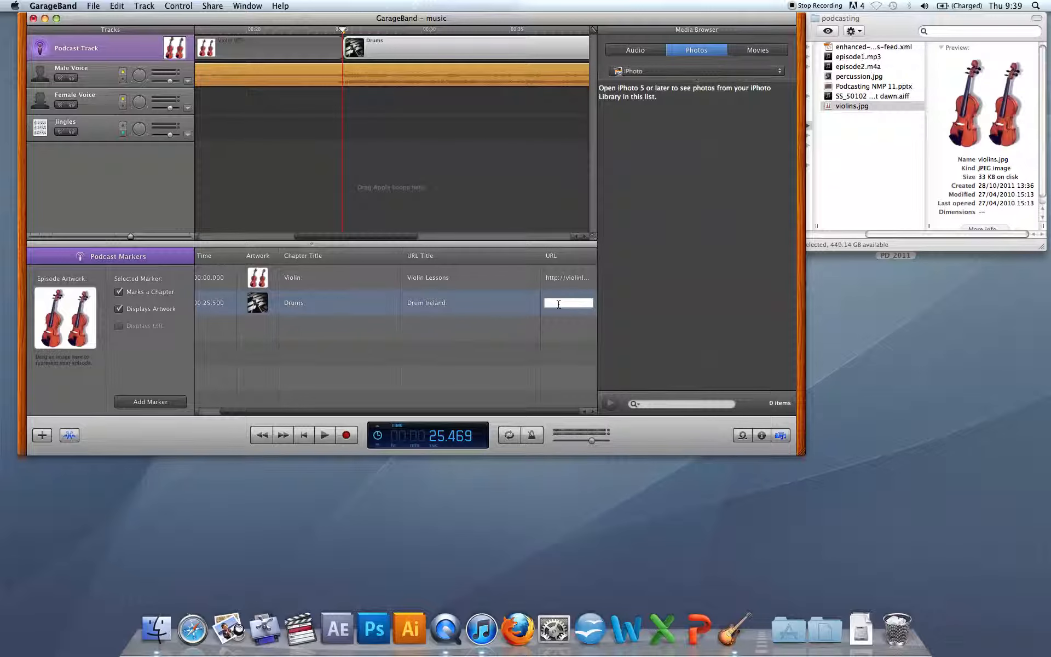
{"action": "type", "text": "http://drummingireland"}
{"action": "key", "text": "Return"}
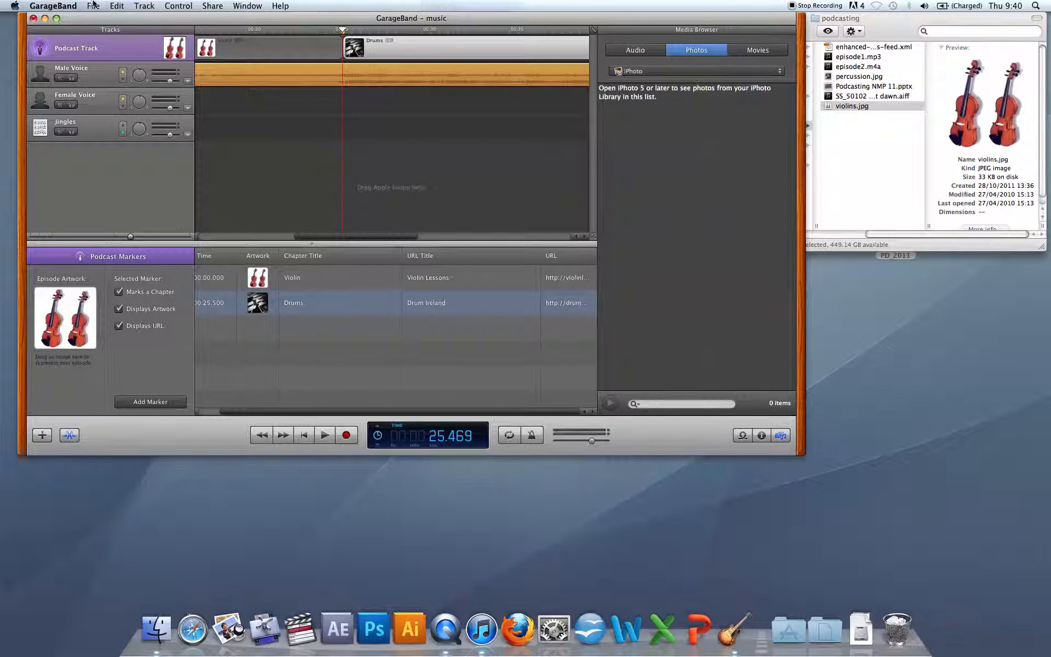
Export the podcast to disk with the AAC Encoder and Musical Podcast settings, saving it as music on the Desktop.
{"action": "left_click", "coordinate": [214, 5]}
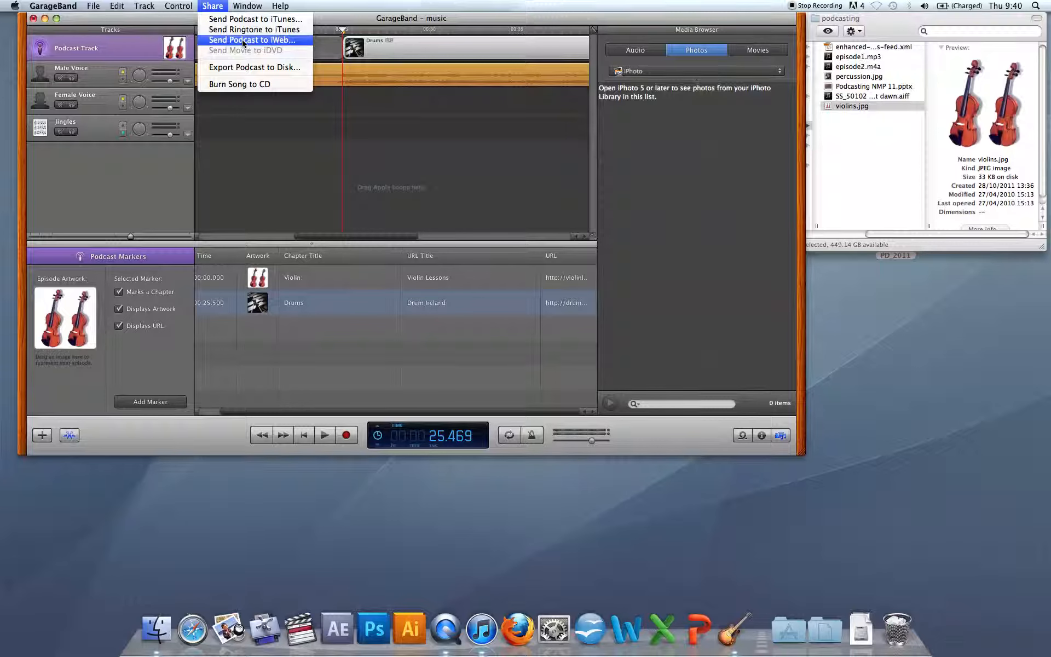
{"action": "left_click", "coordinate": [245, 69]}
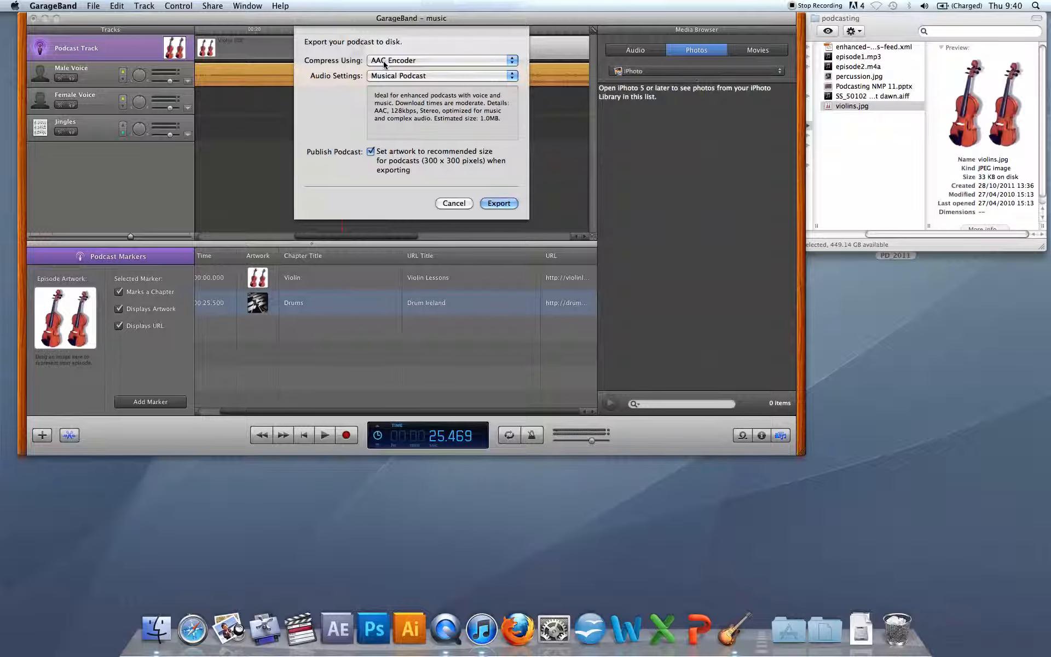
{"action": "left_click", "coordinate": [385, 64]}
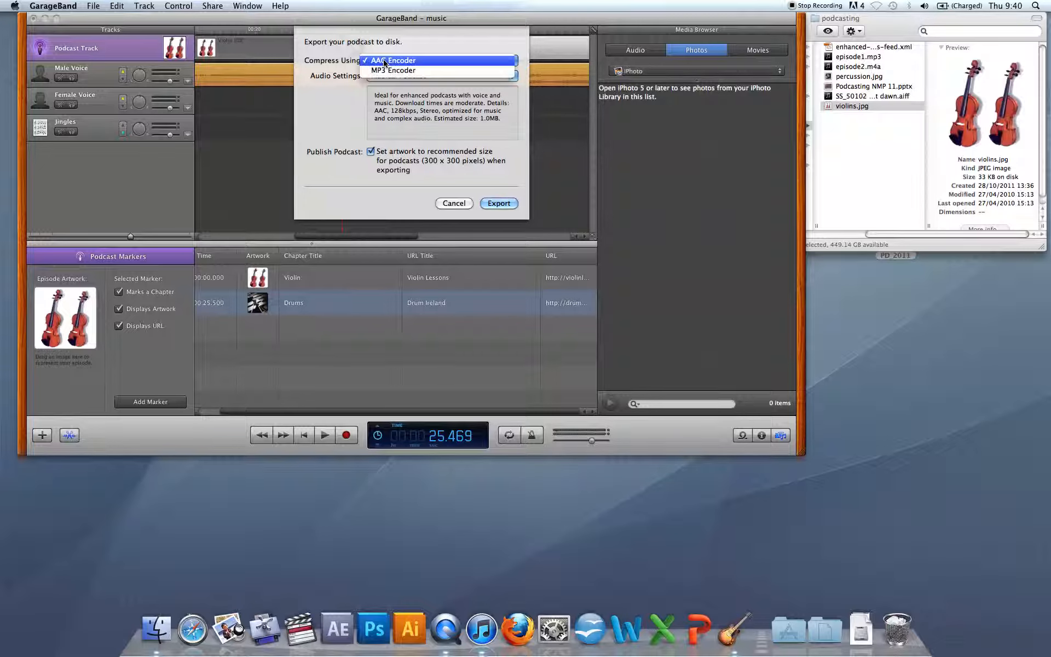
{"action": "left_click", "coordinate": [413, 51]}
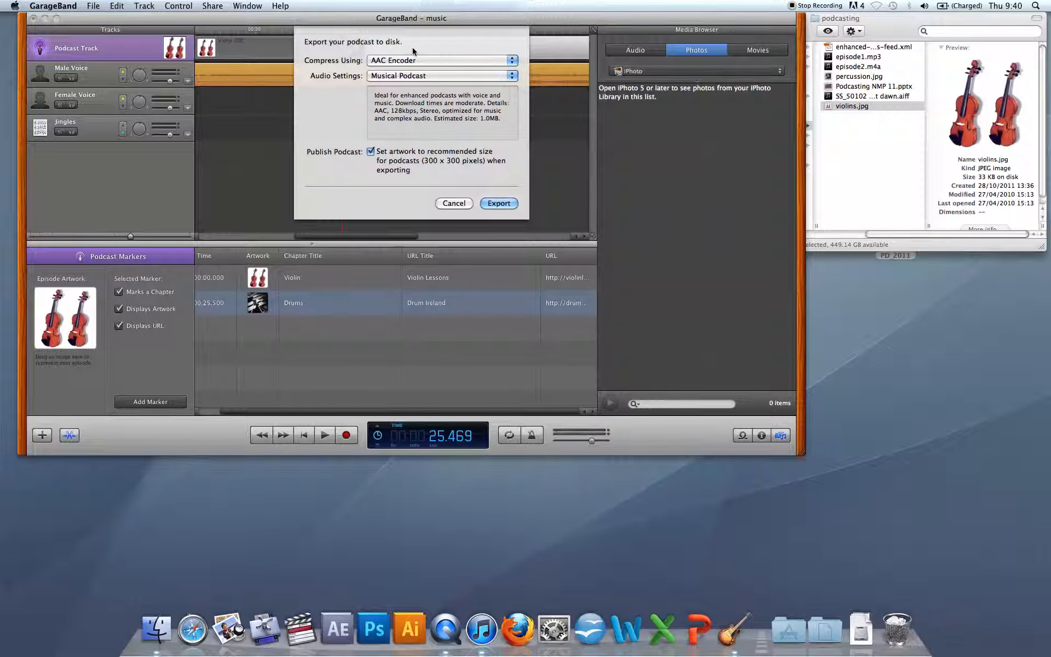
{"action": "left_click", "coordinate": [499, 204]}
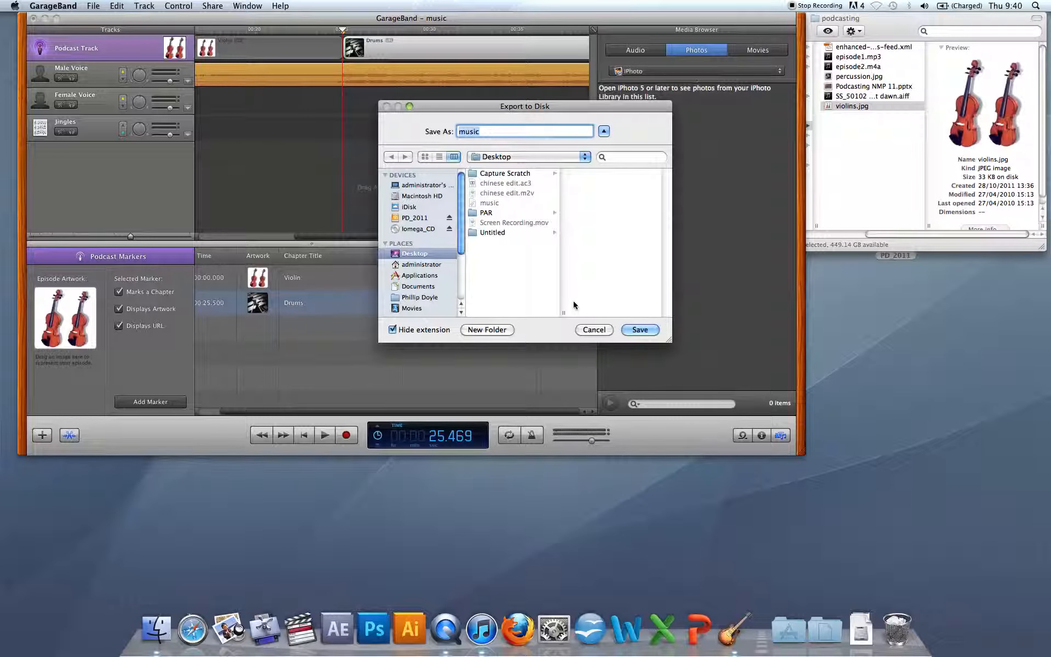
{"action": "left_click", "coordinate": [635, 330]}
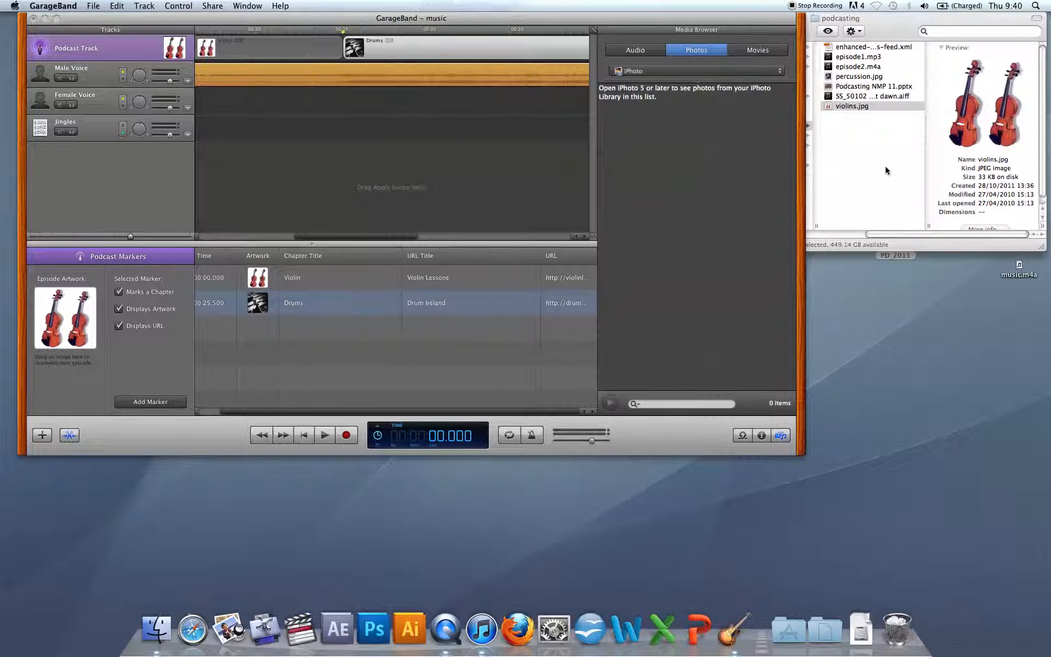
Switch to Finder, move its window aside, and open the exported music.m4a in iTunes.
{"action": "left_click", "coordinate": [897, 133]}
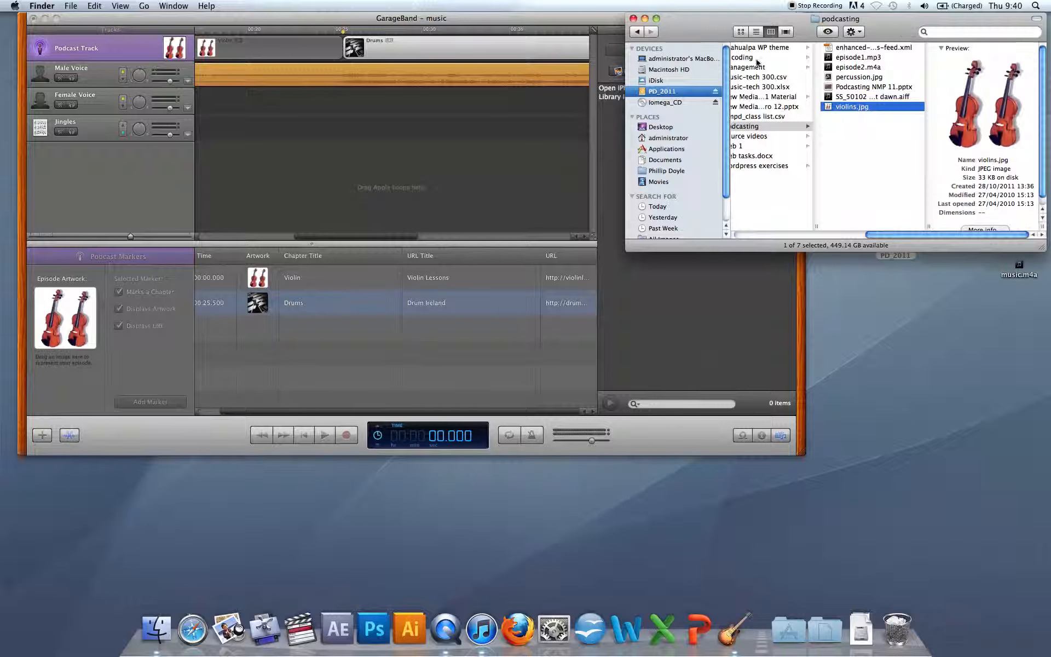
{"action": "left_click_drag", "start_coordinate": [890, 42], "coordinate": [829, 351]}
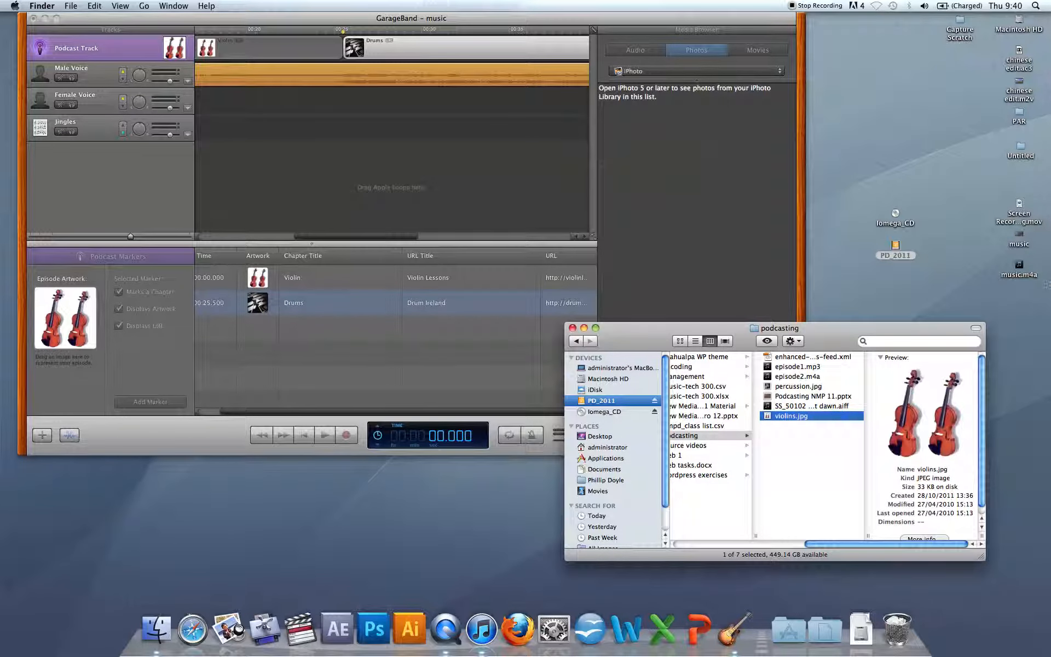
{"action": "left_click", "coordinate": [1020, 267]}
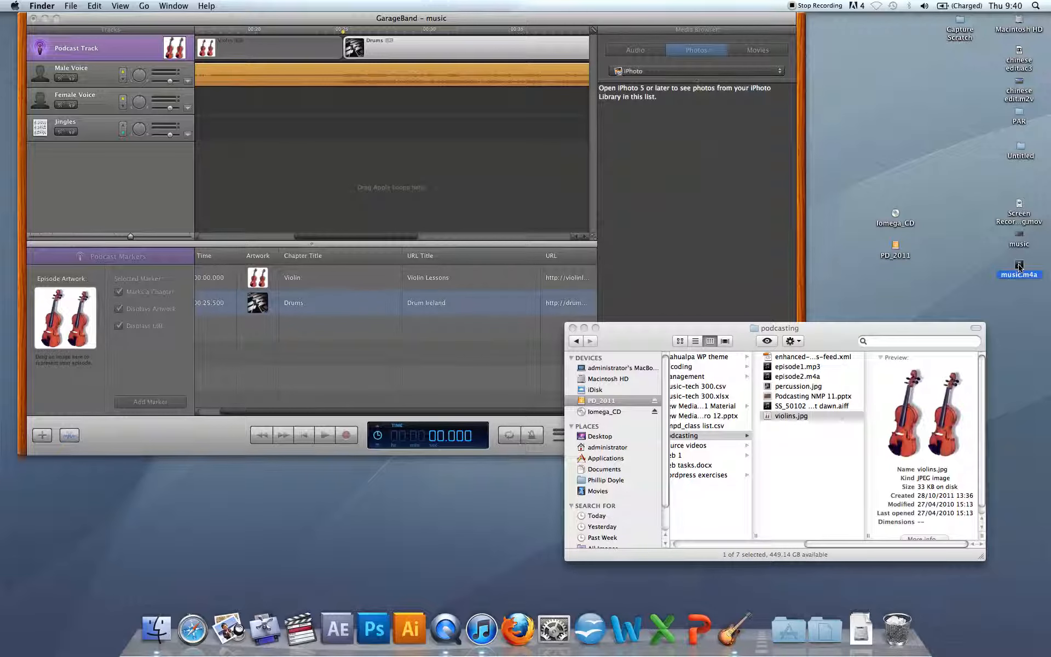
{"action": "left_click_drag", "start_coordinate": [1020, 267], "coordinate": [486, 630]}
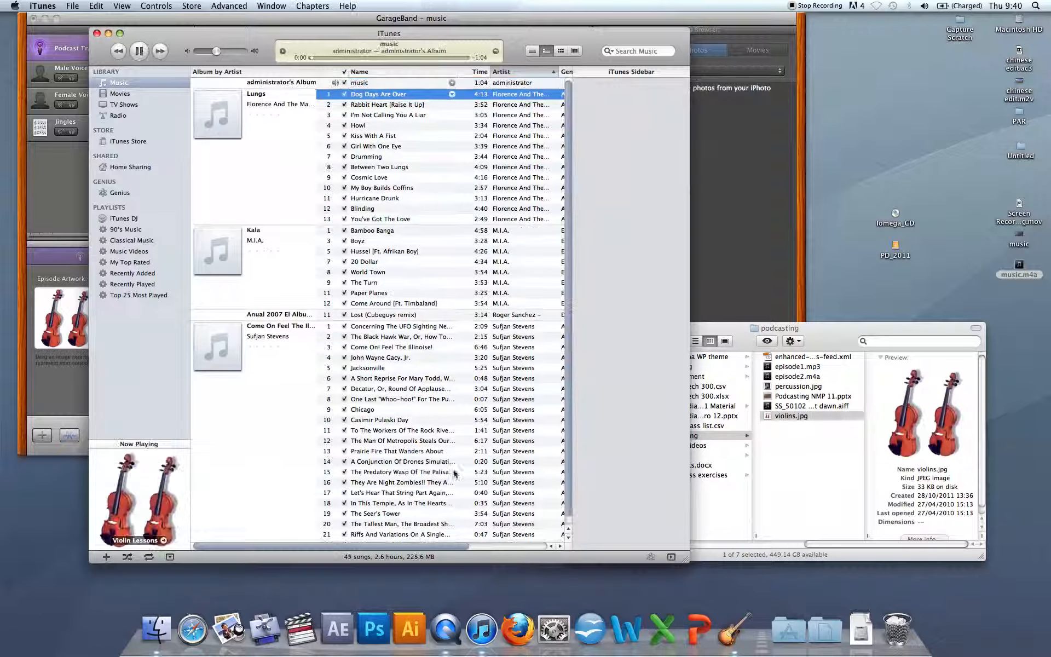
View the podcast's chapter artwork in iTunes, skip to the next chapter, close the viewer and pause playback.
{"action": "left_click", "coordinate": [129, 498]}
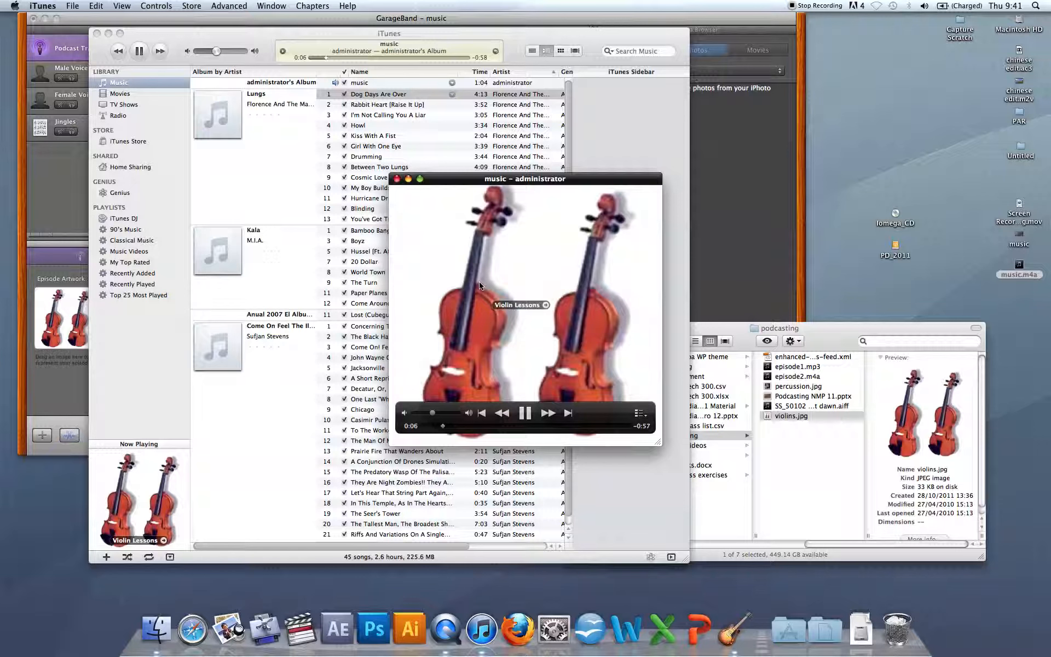
{"action": "left_click", "coordinate": [535, 425]}
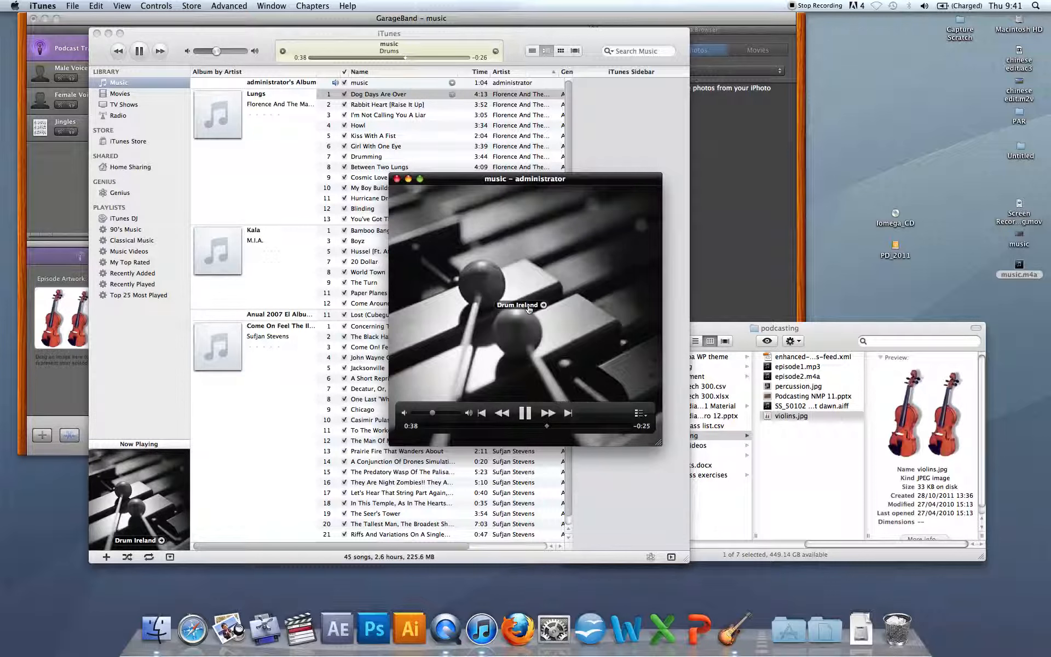
{"action": "left_click", "coordinate": [397, 182]}
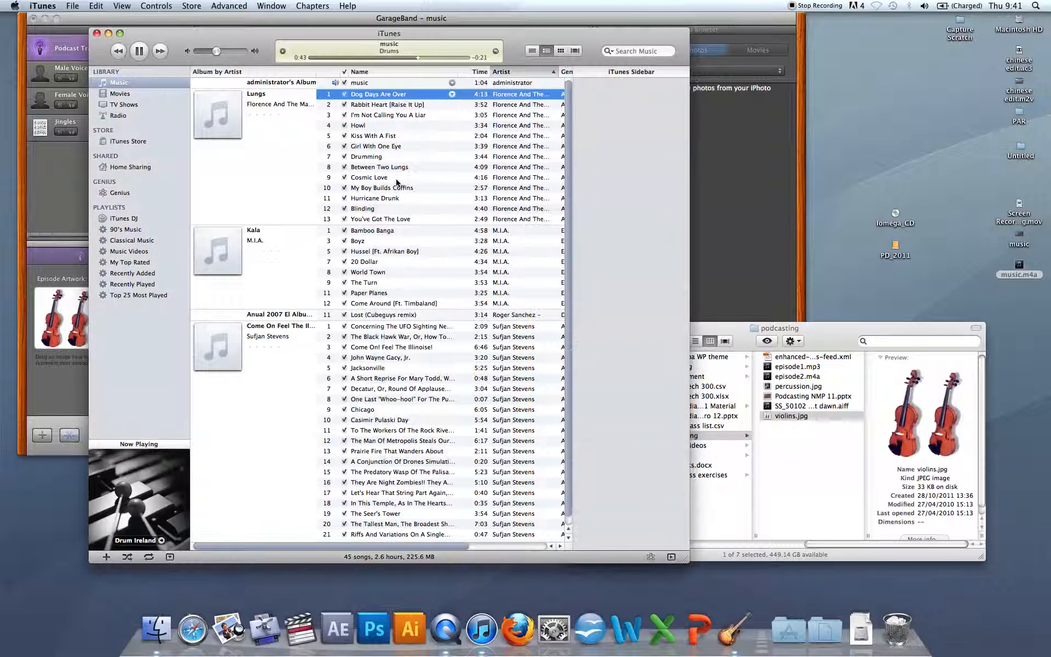
{"action": "left_click", "coordinate": [140, 51]}
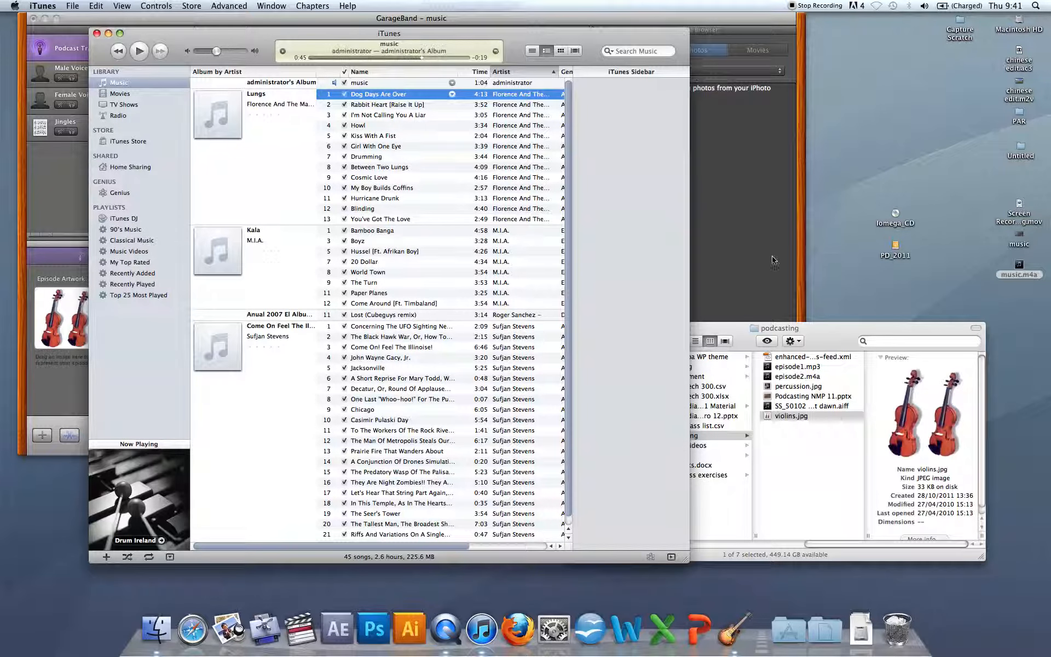
Open the exported music.m4a in QuickTime Player to check its artwork, then close the player window.
{"action": "left_click_drag", "start_coordinate": [1039, 276], "coordinate": [789, 364]}
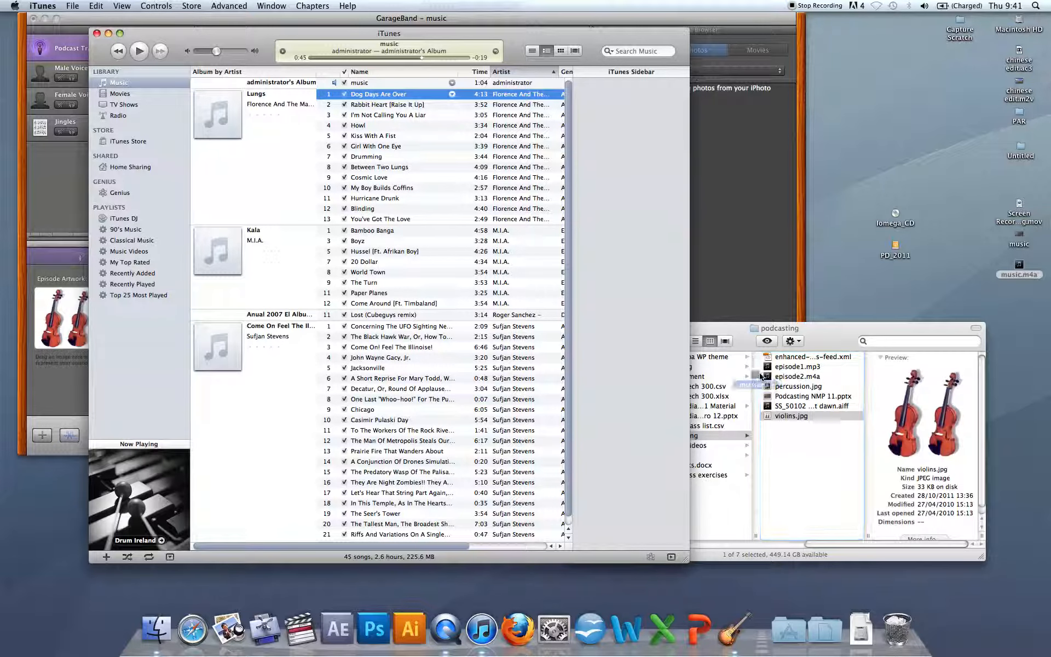
{"action": "left_click", "coordinate": [448, 631]}
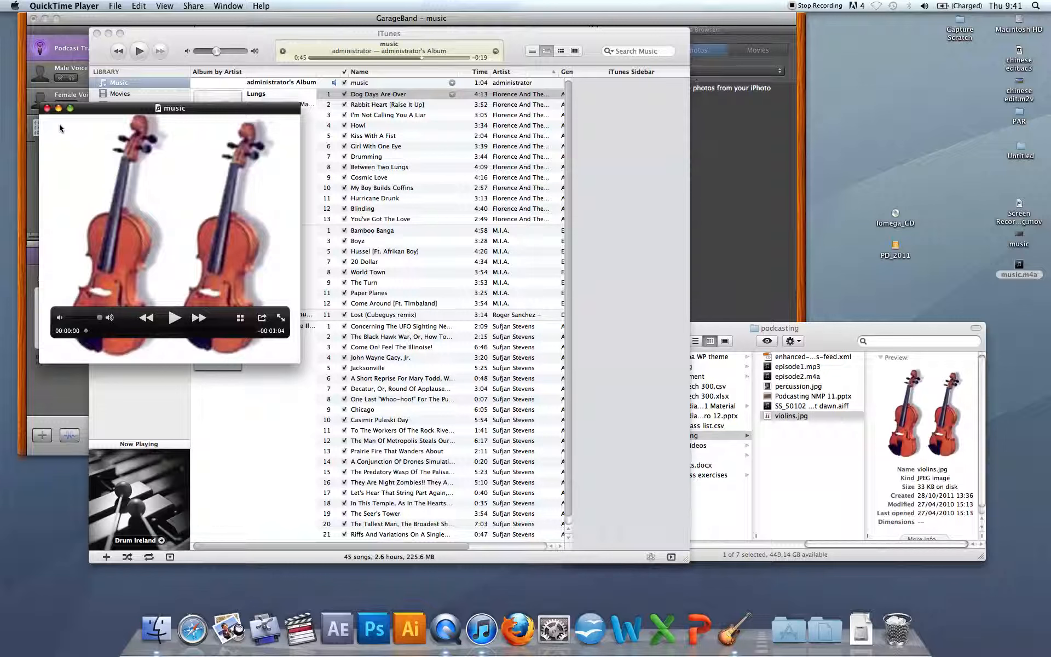
{"action": "left_click", "coordinate": [47, 108]}
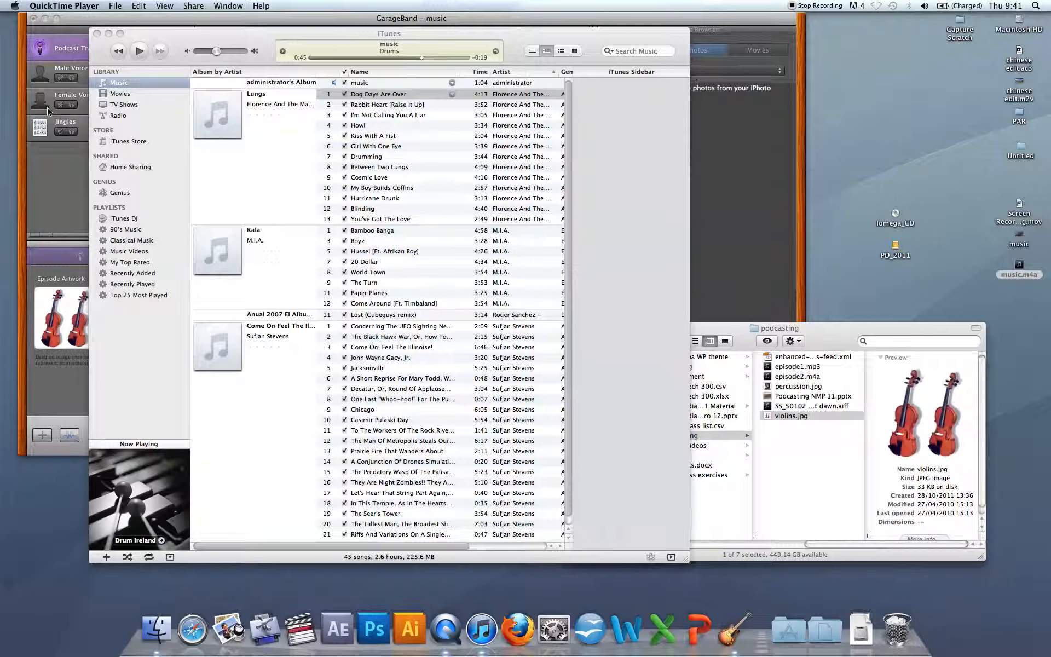